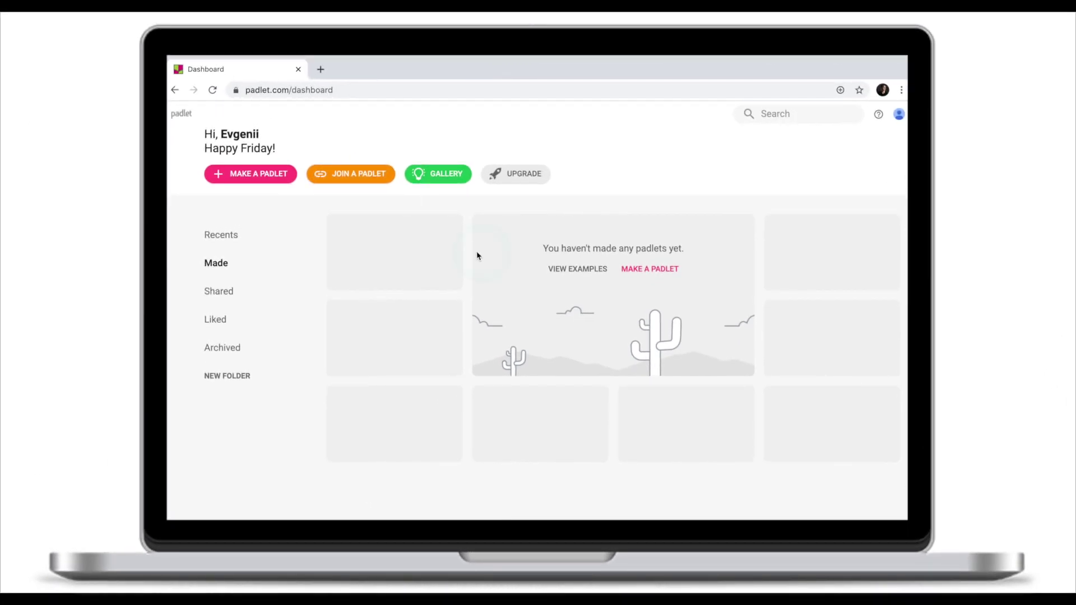
# Step: Preview the Canvas format, then create a new padlet from the blank Wall format
pyautogui.click(473, 254)
pyautogui.click(259, 181)
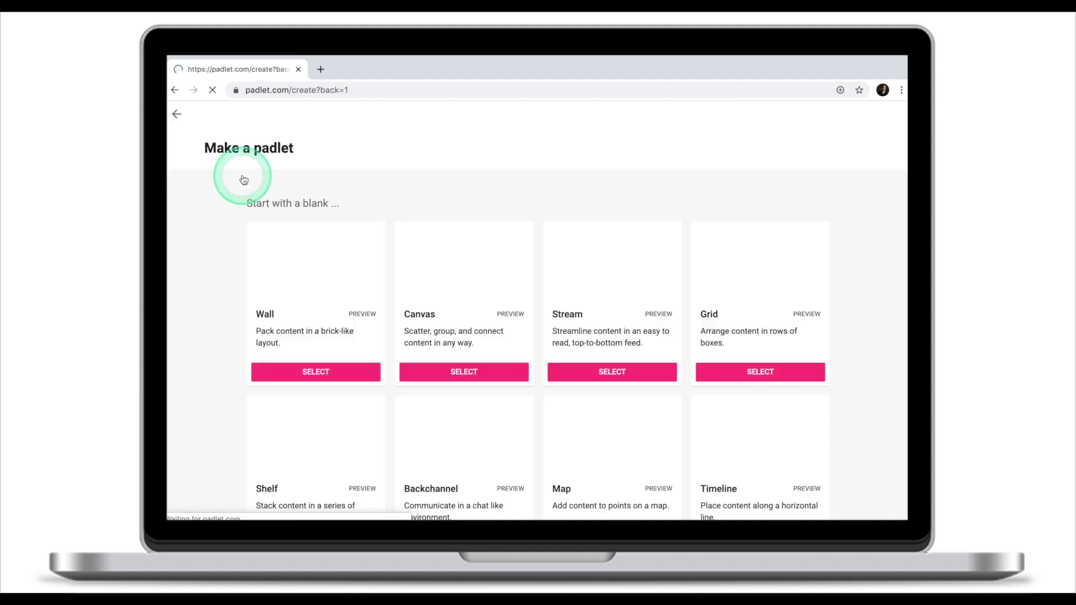
pyautogui.scroll(-1, 209, 304)
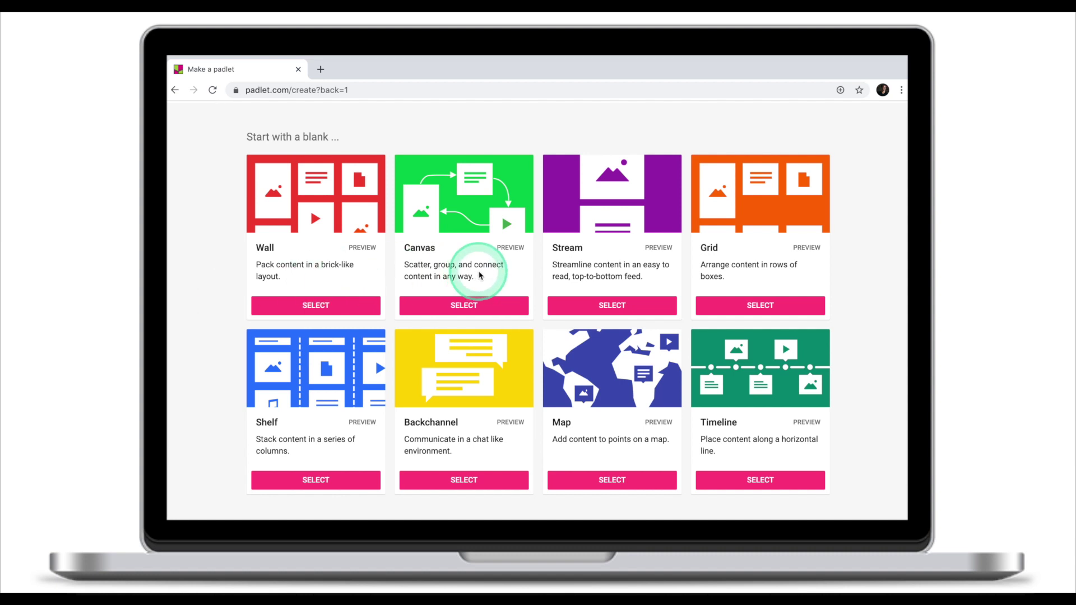
pyautogui.click(510, 249)
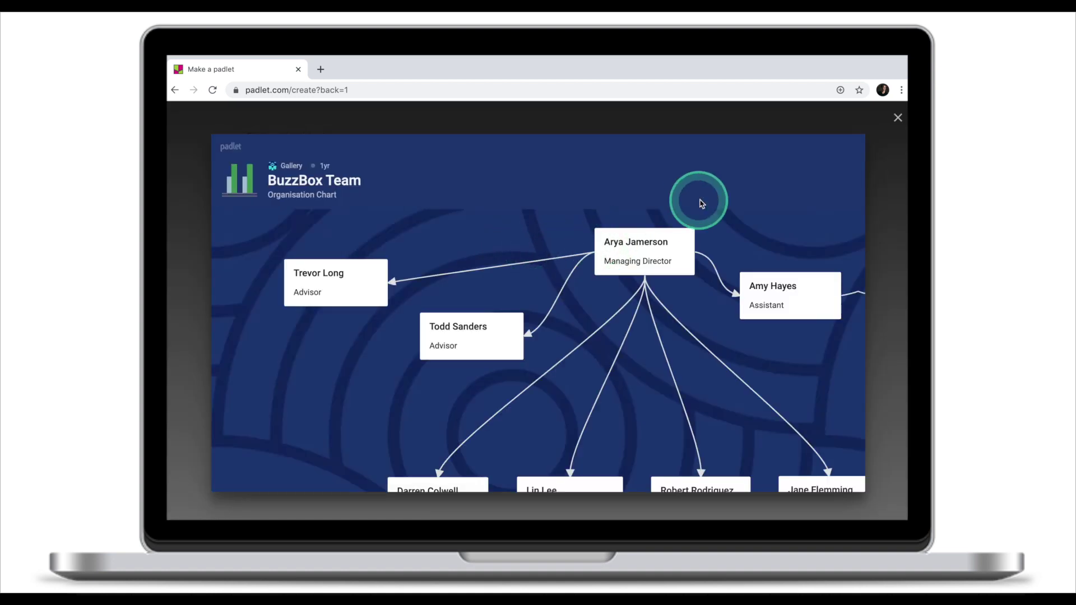
pyautogui.press('Escape')
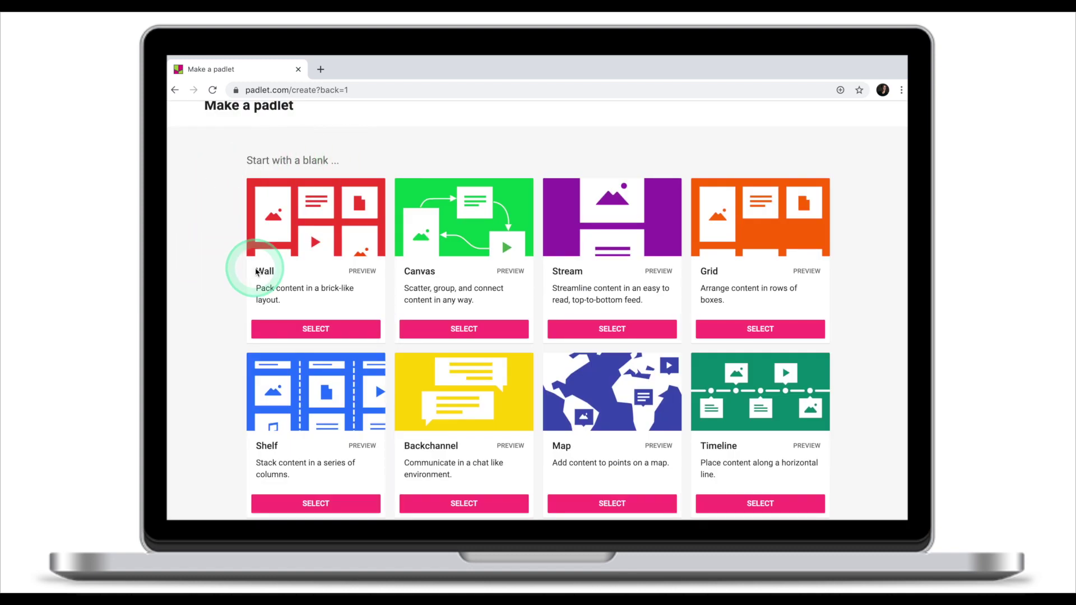
pyautogui.click(317, 330)
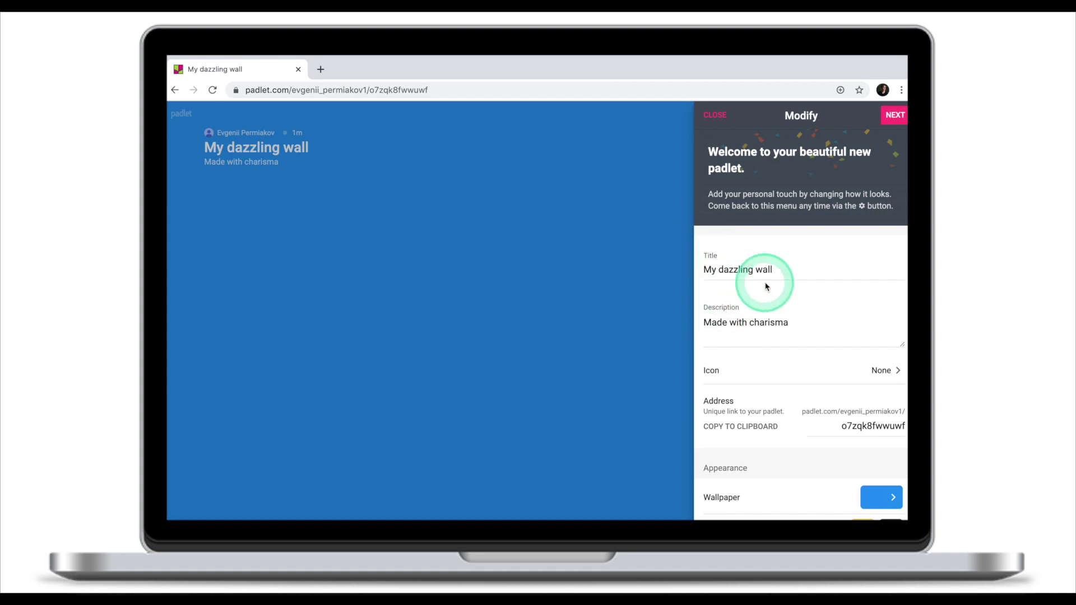
# Step: Set the wall's icon to the basketball emoji from the Activity category
pyautogui.scroll(-2, 764, 283)
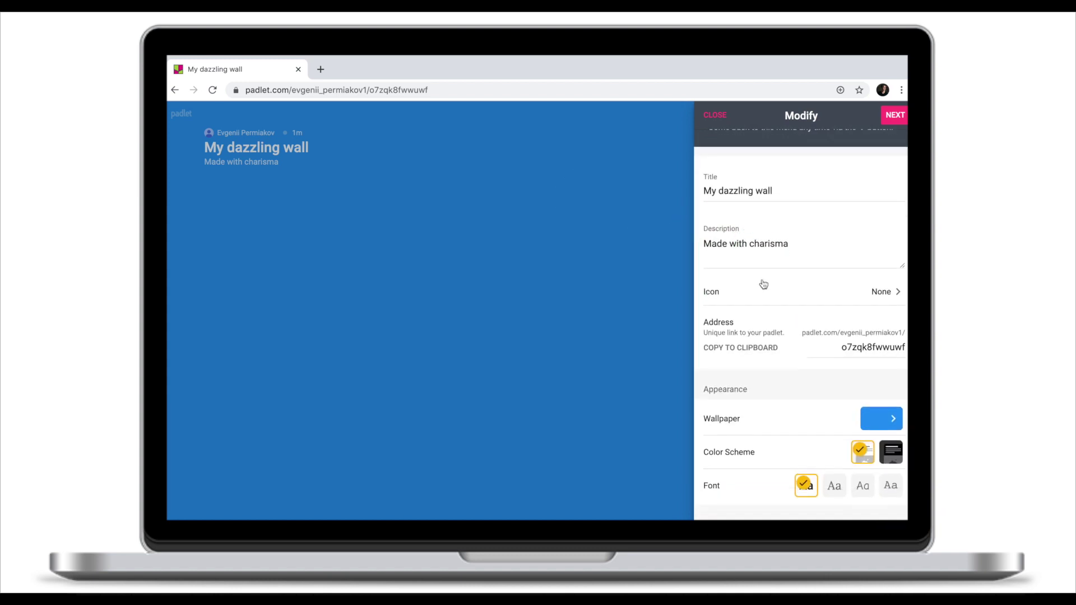
pyautogui.click(883, 294)
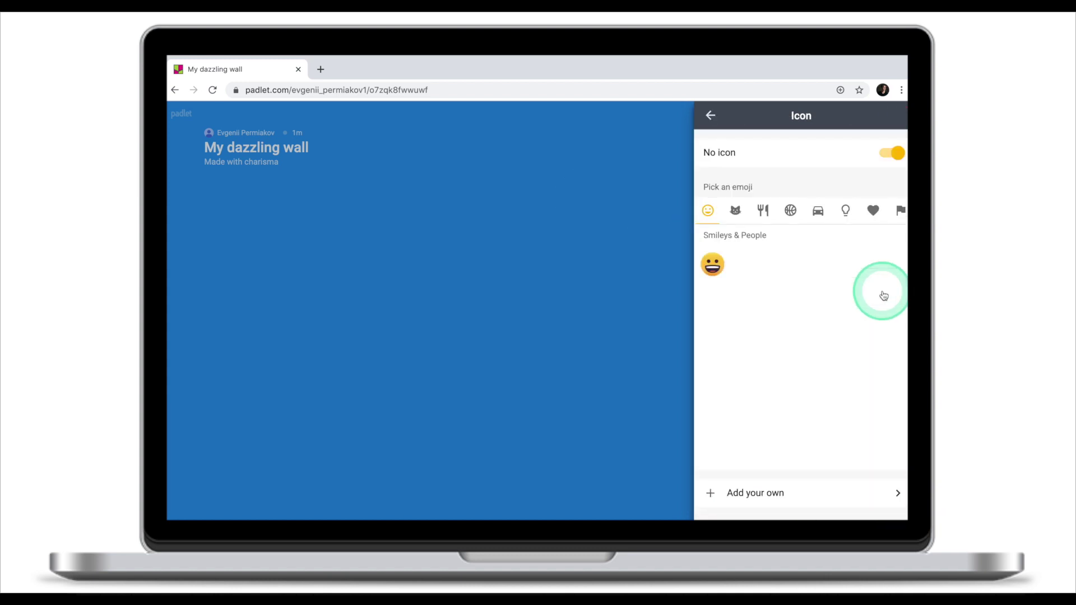
pyautogui.click(791, 211)
pyautogui.click(749, 263)
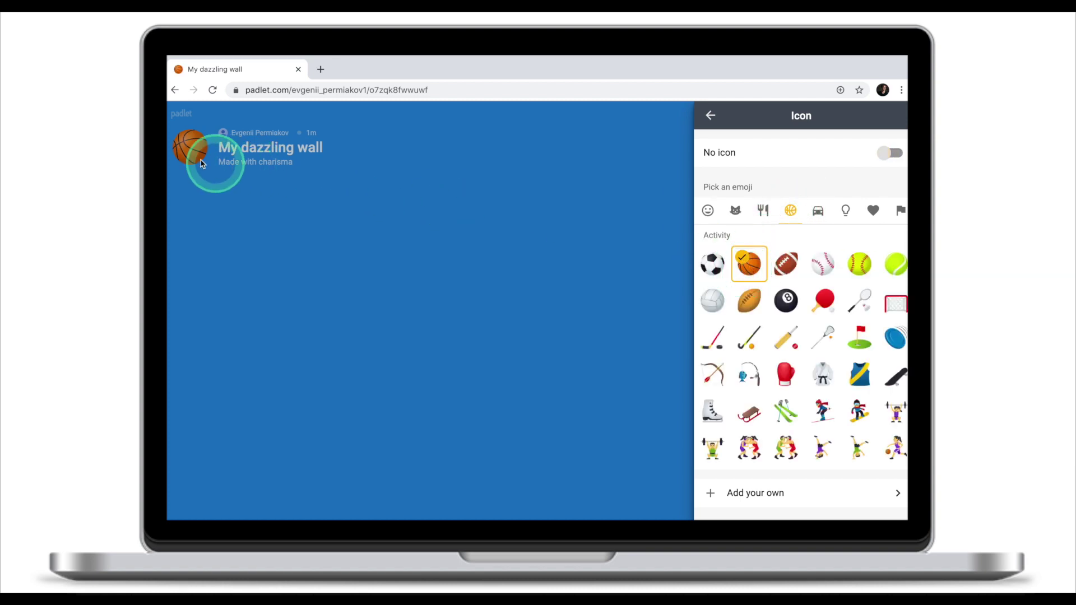
pyautogui.click(712, 116)
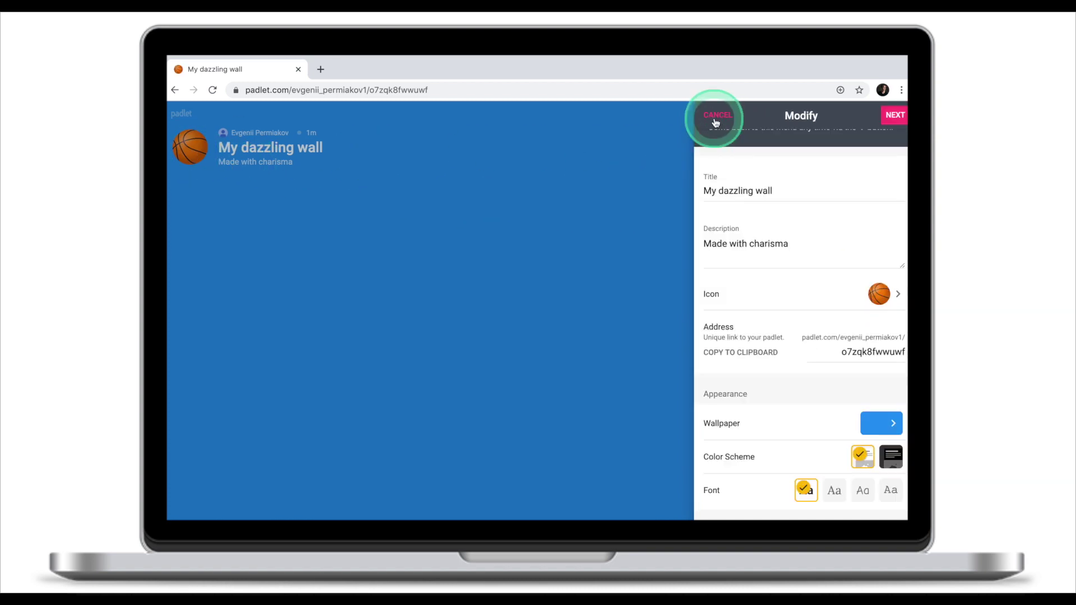
# Step: Copy the wall's address link to the clipboard
pyautogui.scroll(-1, 759, 288)
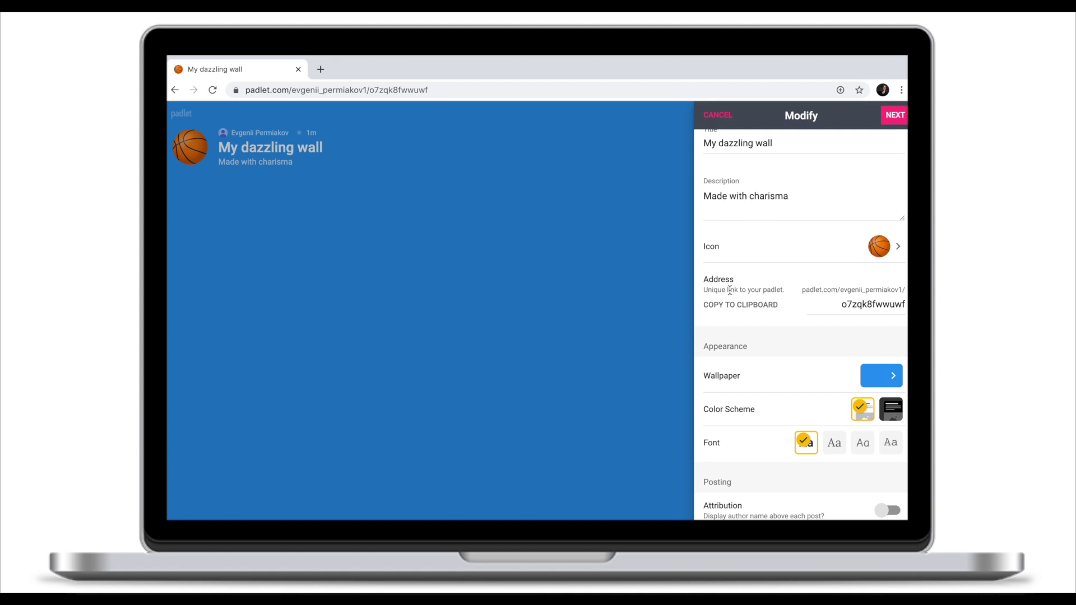
pyautogui.scroll(-1, 730, 289)
pyautogui.click(735, 290)
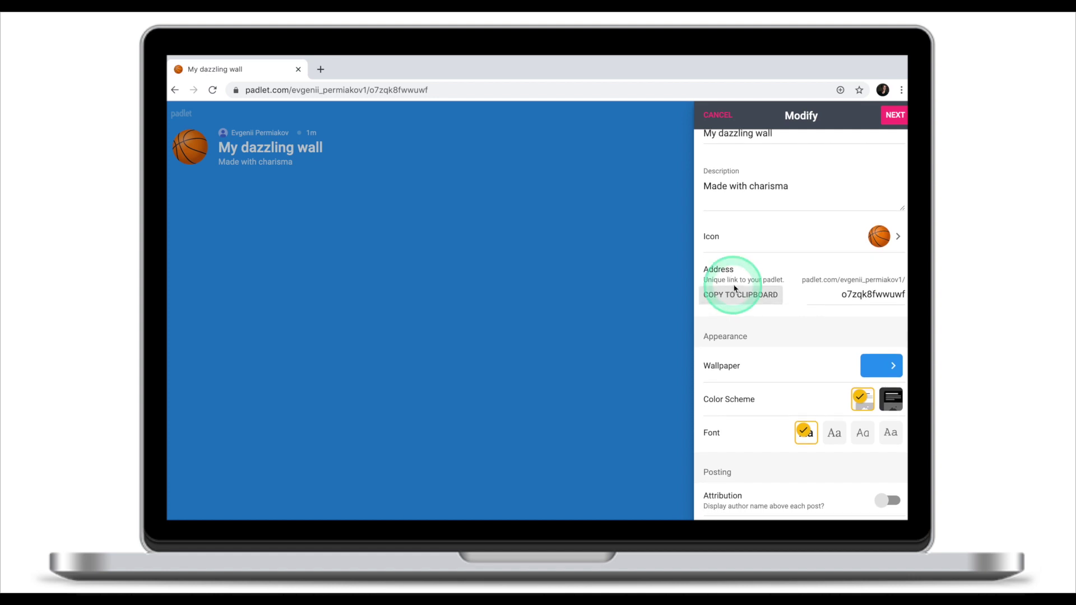
pyautogui.scroll(-3, 734, 287)
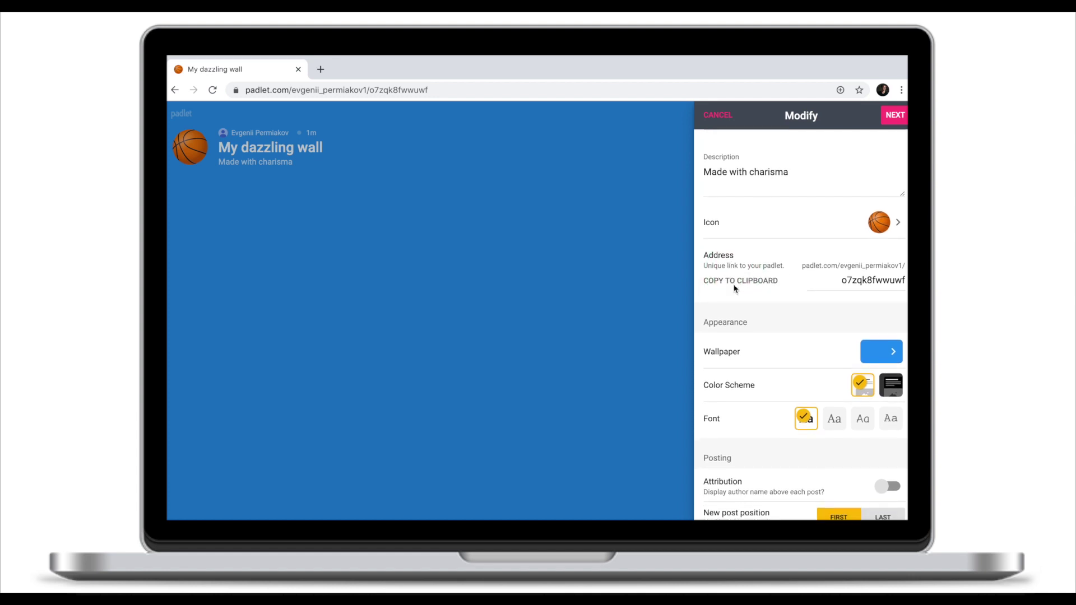
pyautogui.click(724, 236)
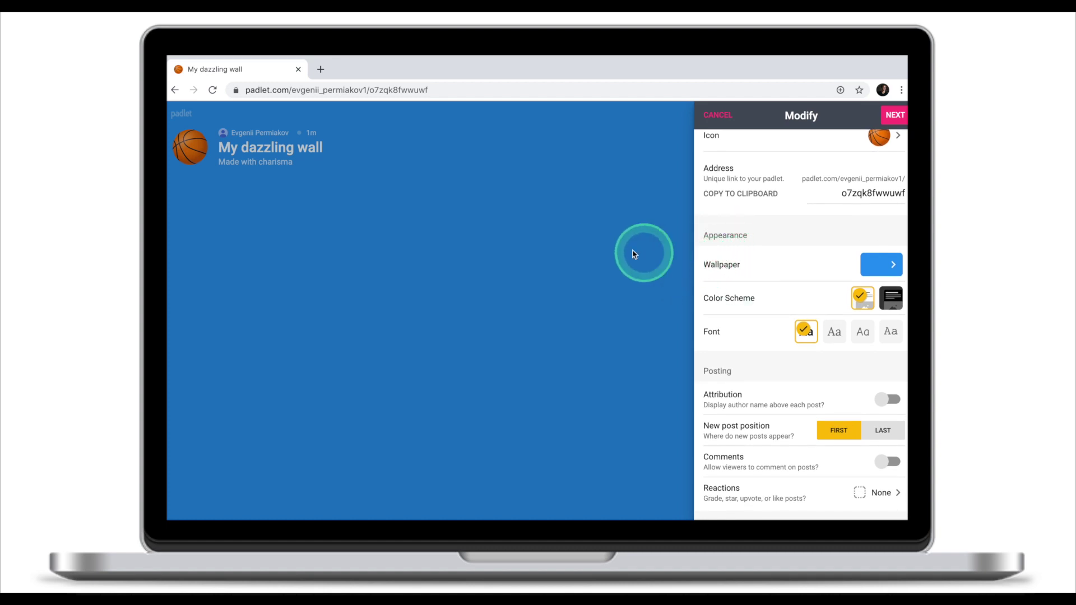
# Step: Turn on Attribution and Comments, and set post reactions to Star ratings
pyautogui.scroll(-4, 811, 306)
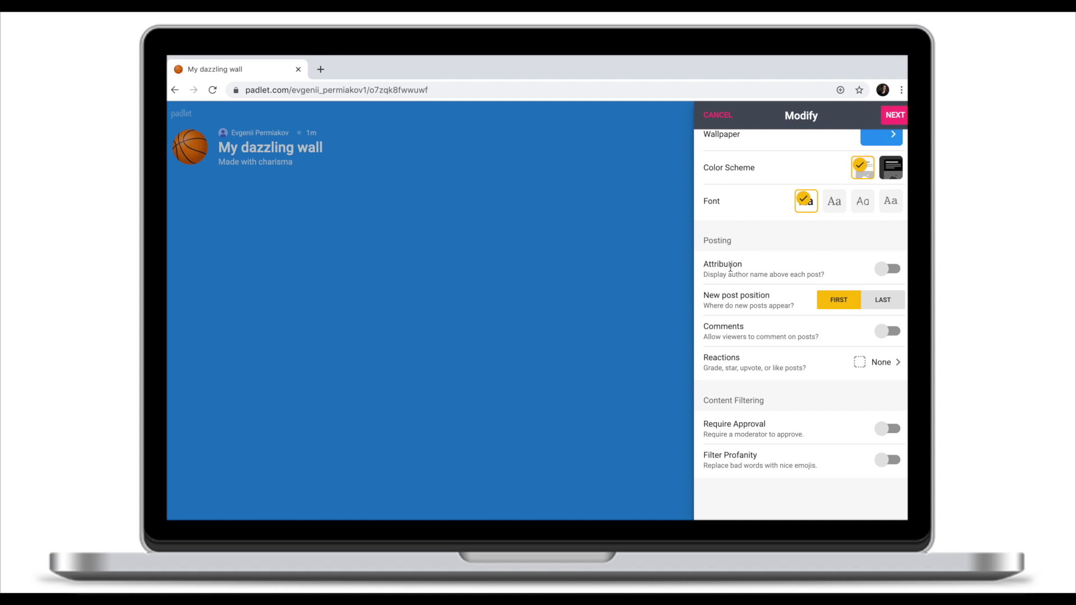
pyautogui.scroll(-1, 731, 268)
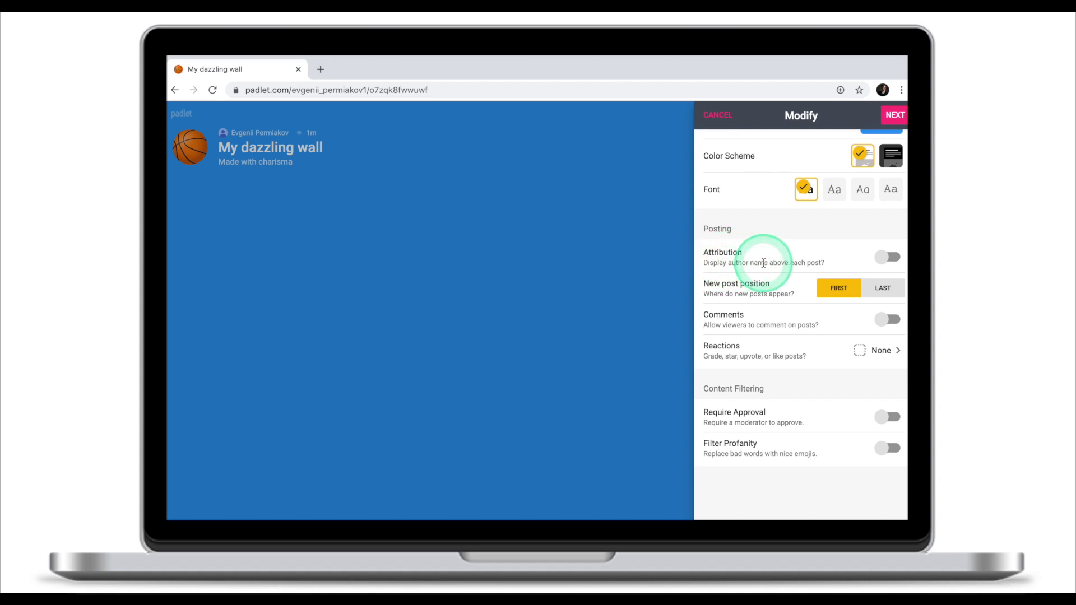
pyautogui.click(888, 259)
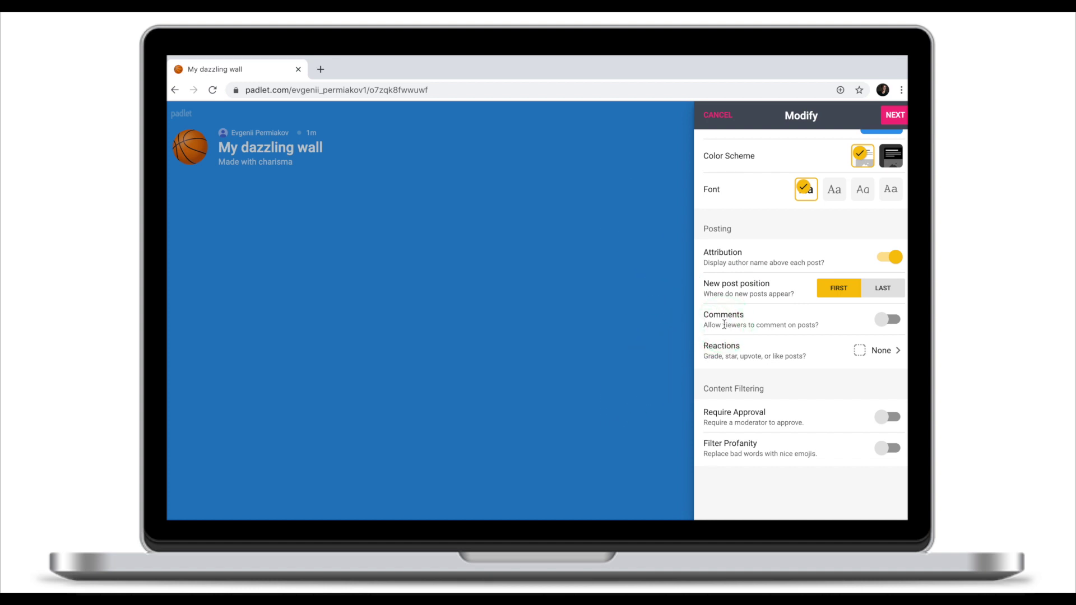
pyautogui.click(881, 319)
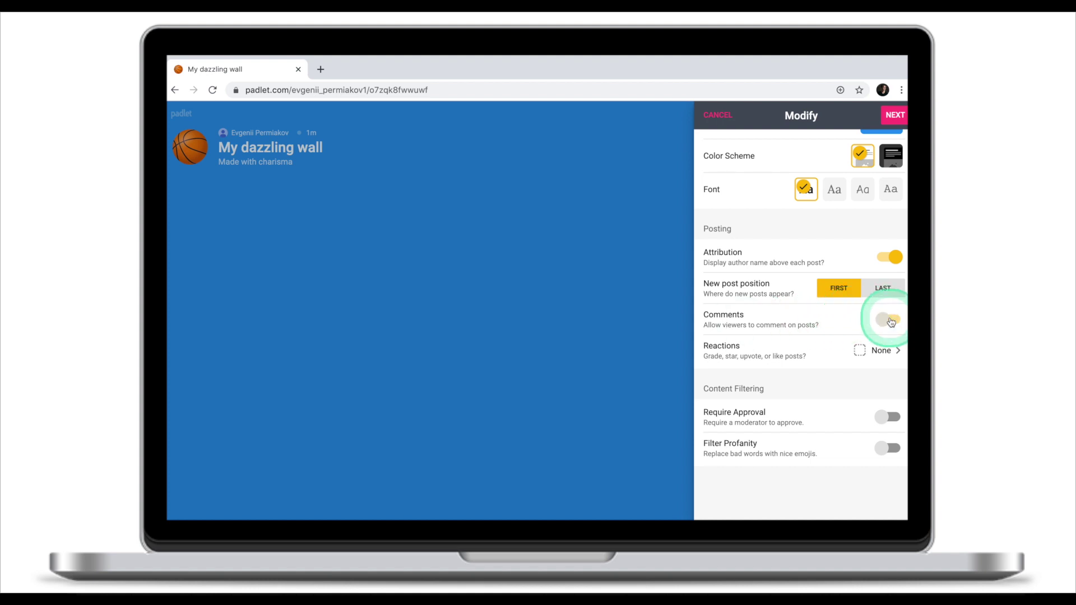
pyautogui.click(881, 351)
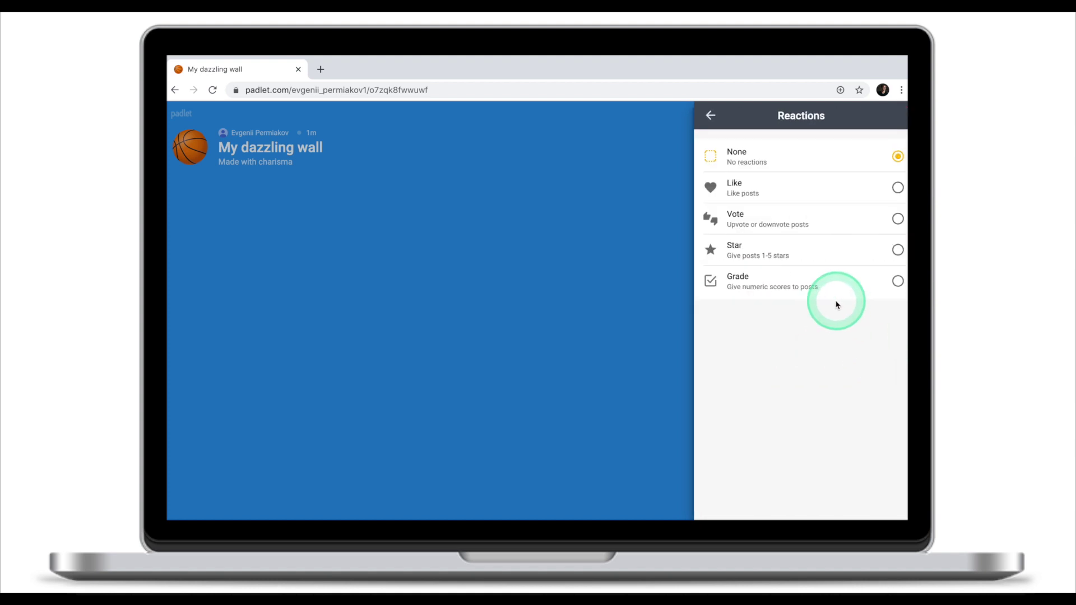
pyautogui.click(898, 251)
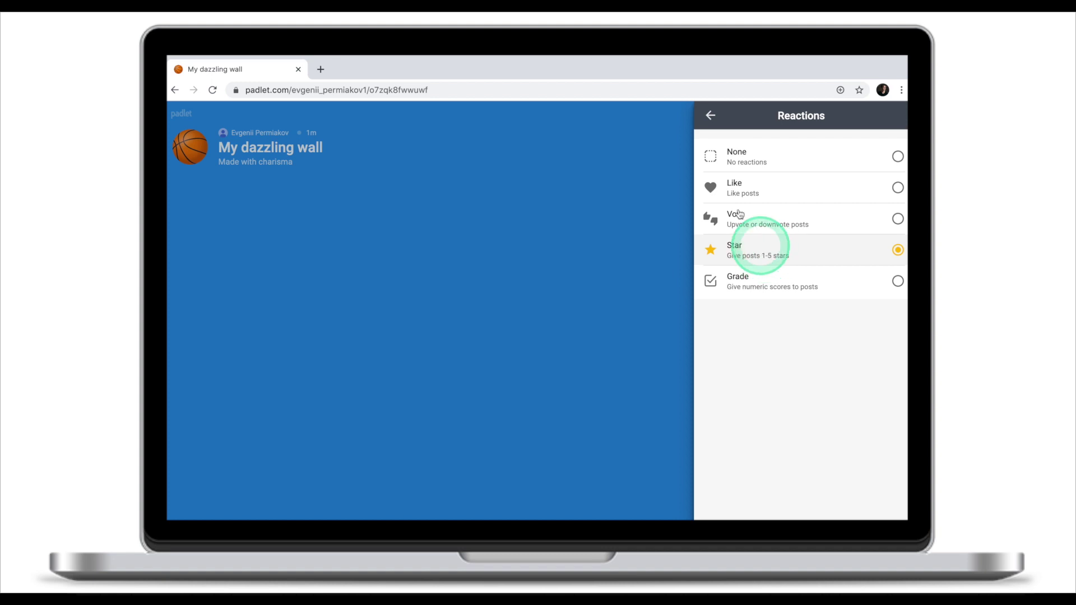
pyautogui.click(771, 255)
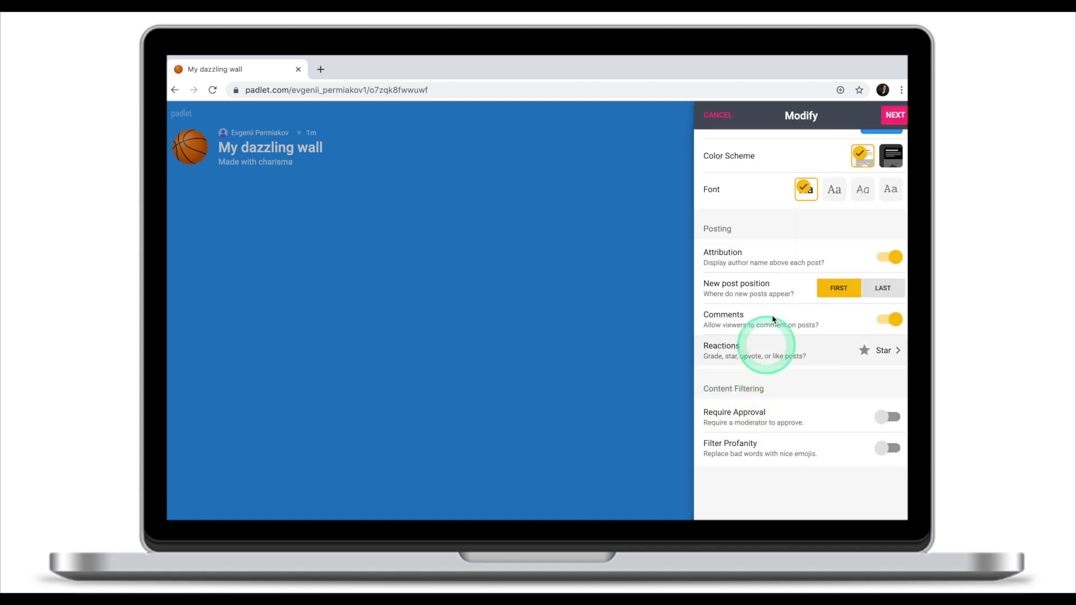
pyautogui.scroll(5, 796, 325)
pyautogui.scroll(1, 818, 304)
# Step: Finish the wall setup and start a new post titled 'Title'
pyautogui.click(896, 116)
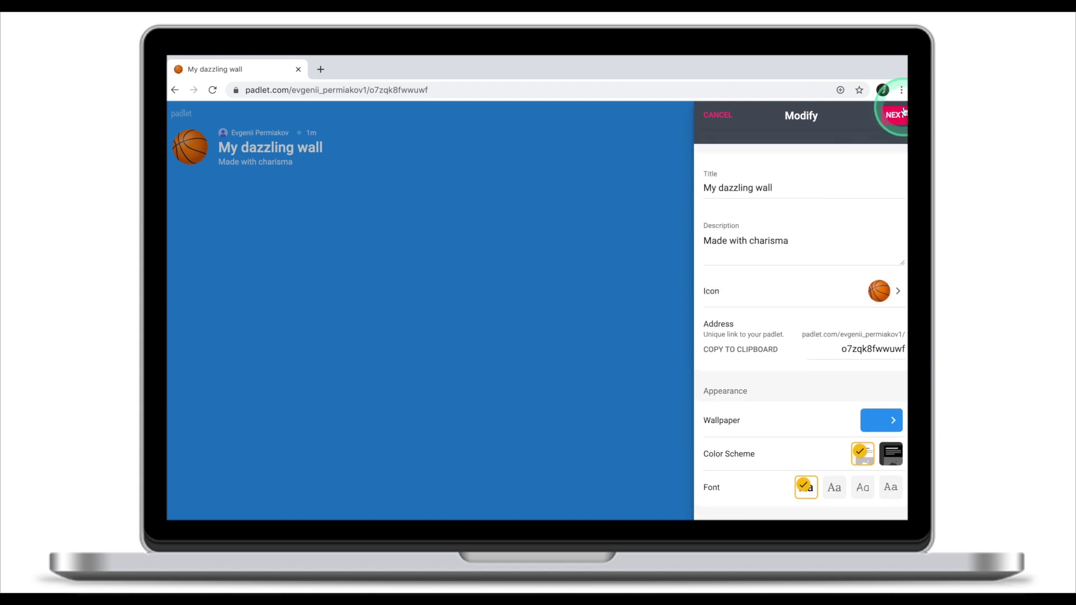
pyautogui.click(807, 268)
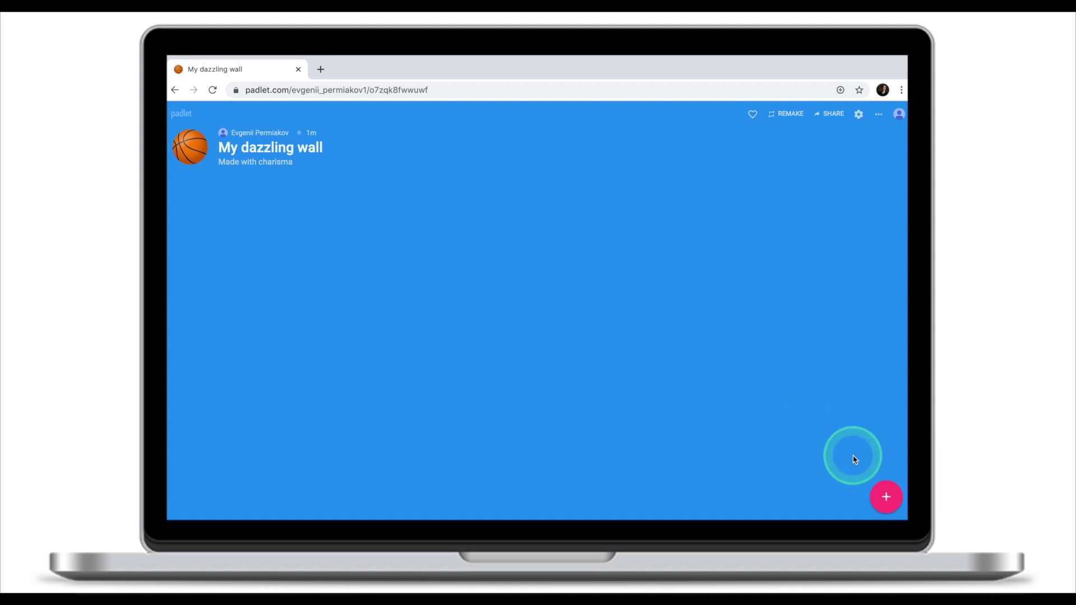
pyautogui.click(885, 499)
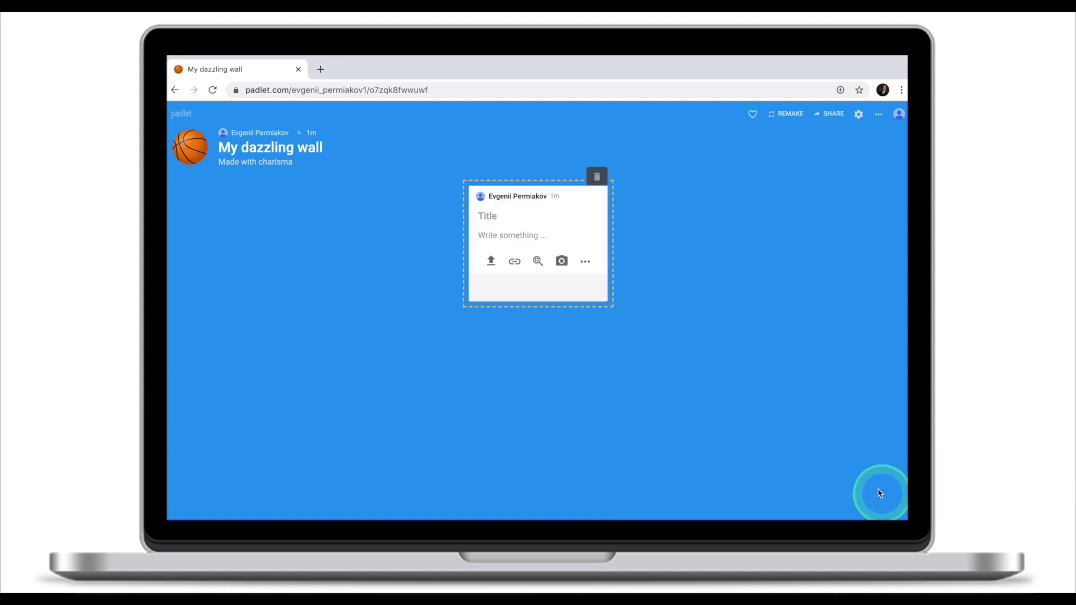
pyautogui.click(490, 216)
pyautogui.write('Title')
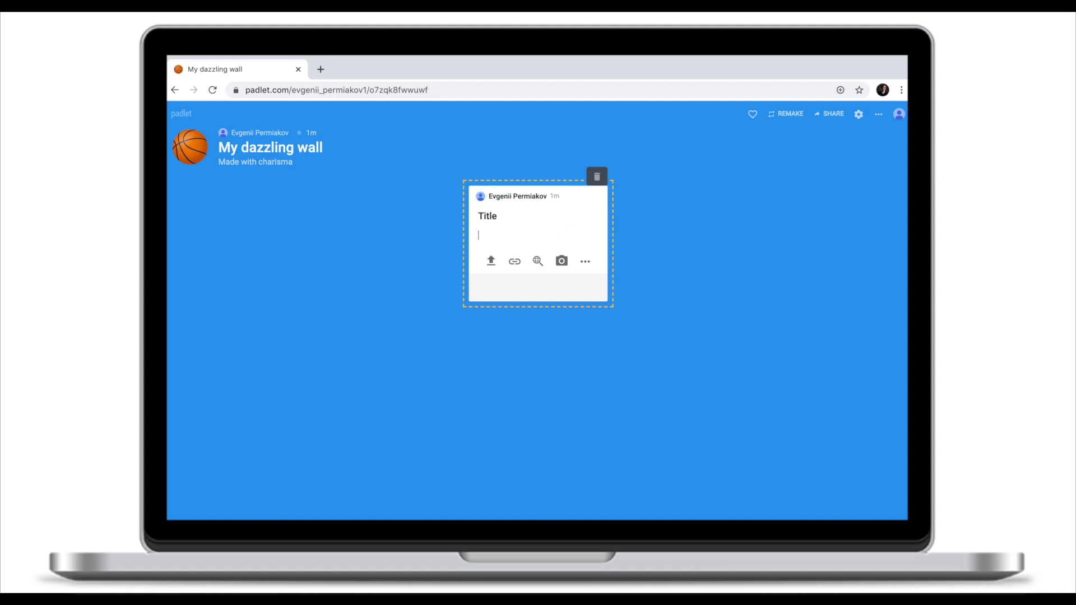
# Step: Upload the Picture image and write 'If you could be one of the people in the picture, who would it be? Why?'
pyautogui.click(508, 243)
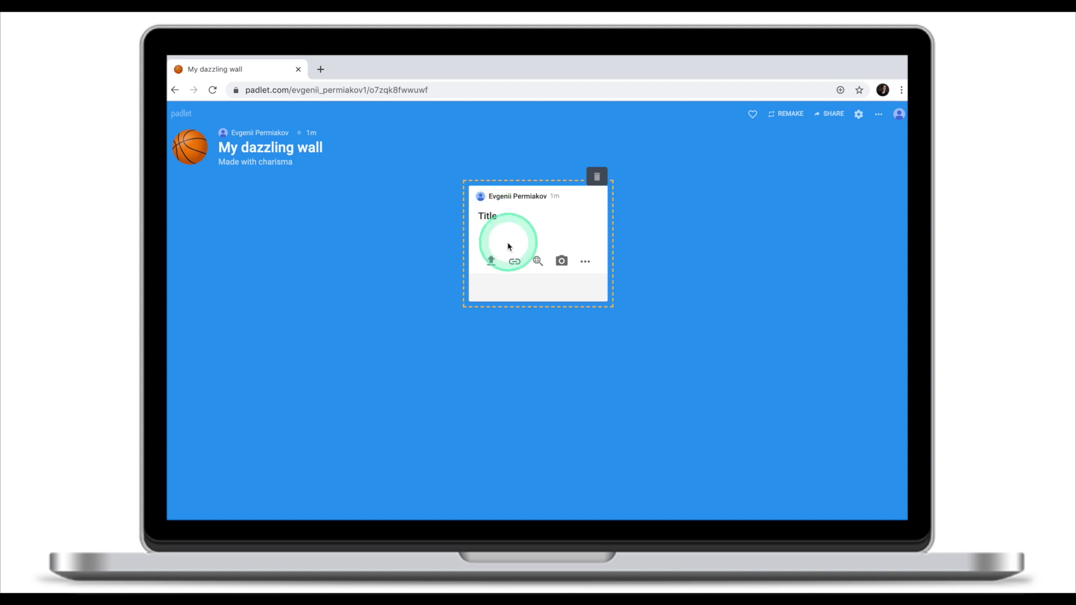
pyautogui.click(492, 261)
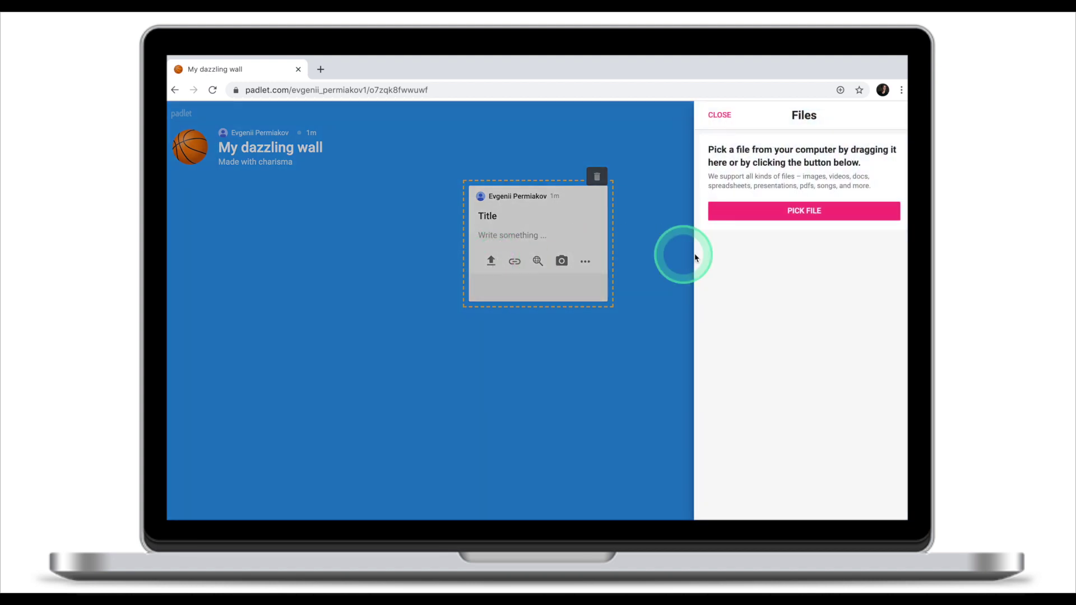
pyautogui.click(782, 219)
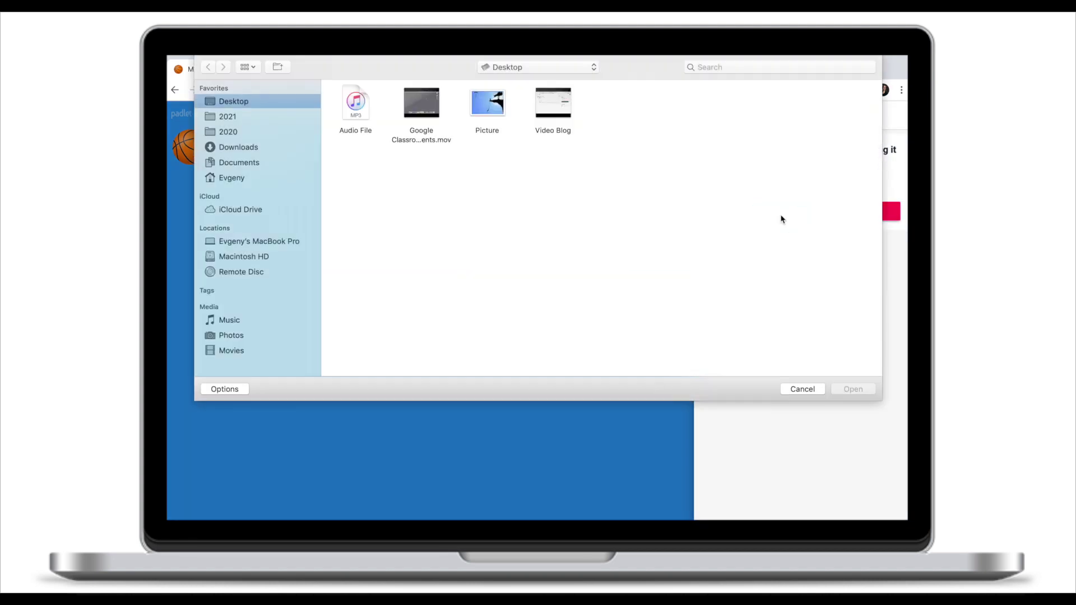
pyautogui.click(489, 104)
pyautogui.doubleClick(491, 104)
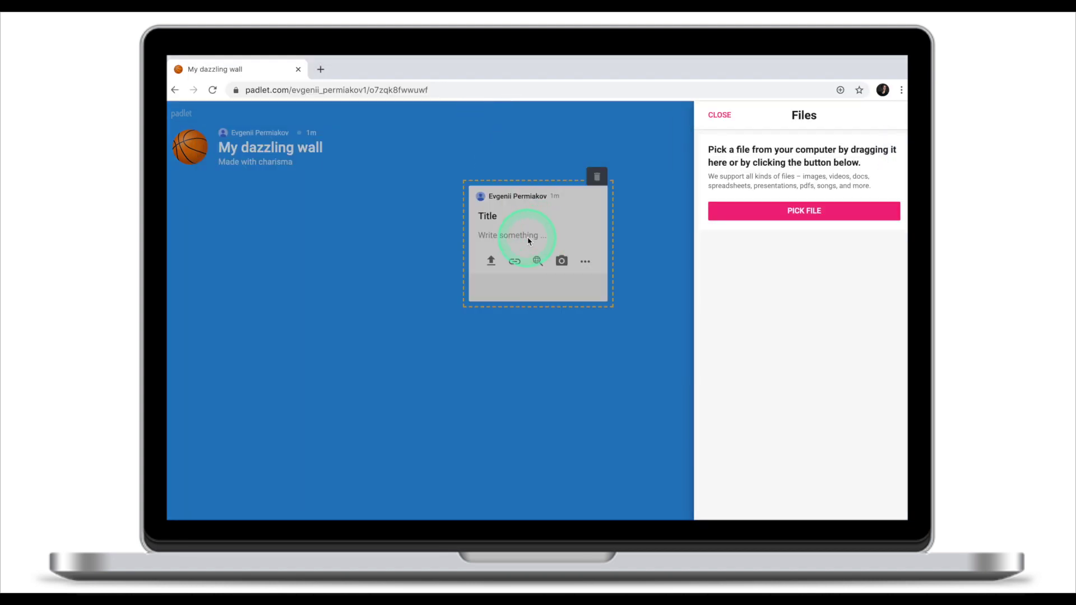
pyautogui.click(568, 234)
pyautogui.write('If you could ')
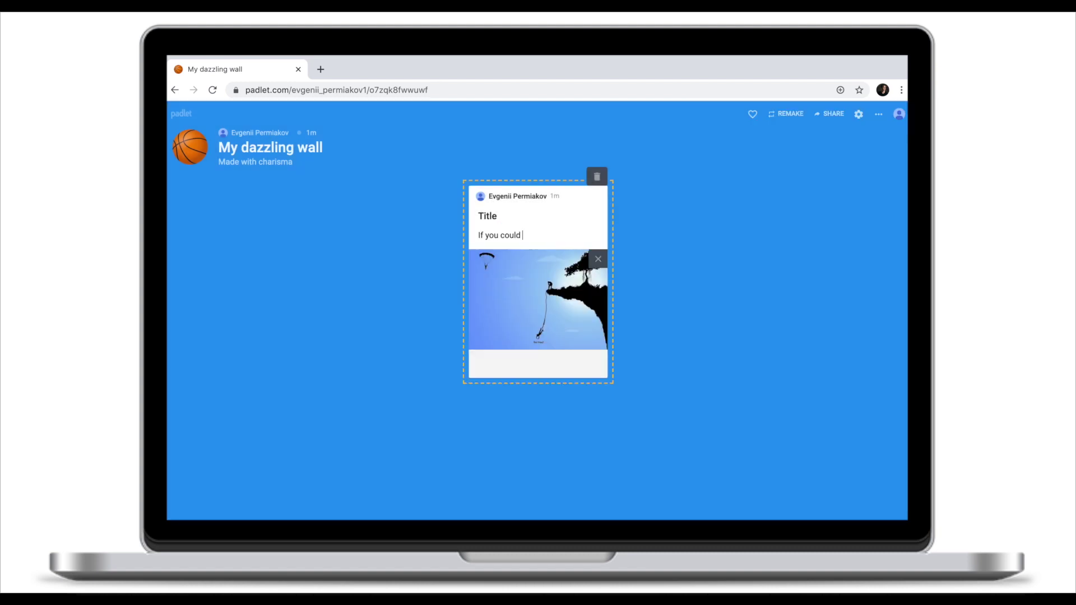
pyautogui.write('be one of the people in the picture, who wo')
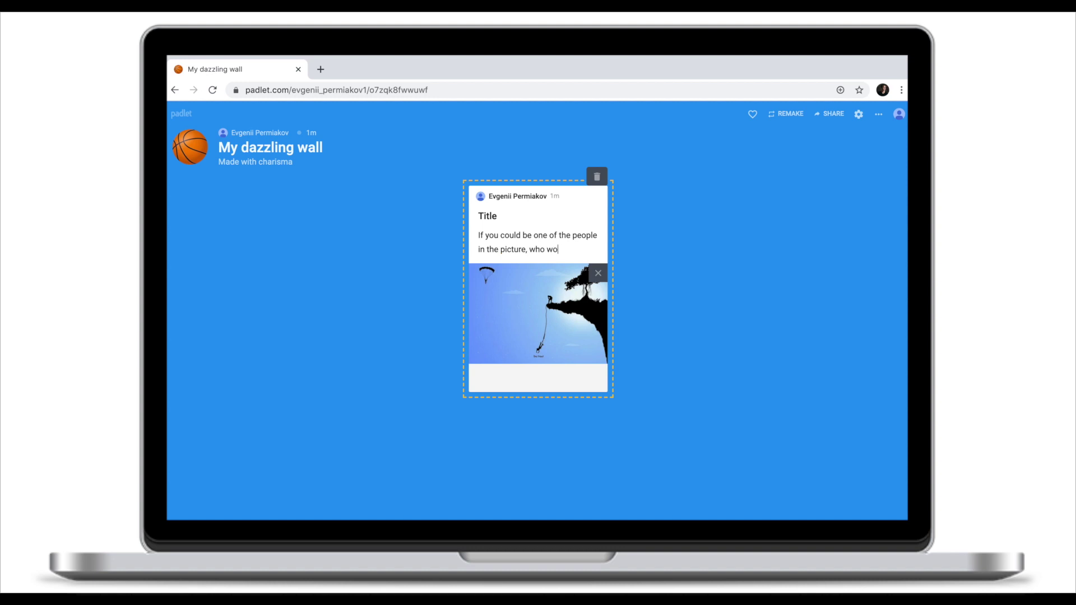
pyautogui.write('uld it be? Why?')
# Step: Publish the picture post and start a new post titled 'Question 2'
pyautogui.click(755, 358)
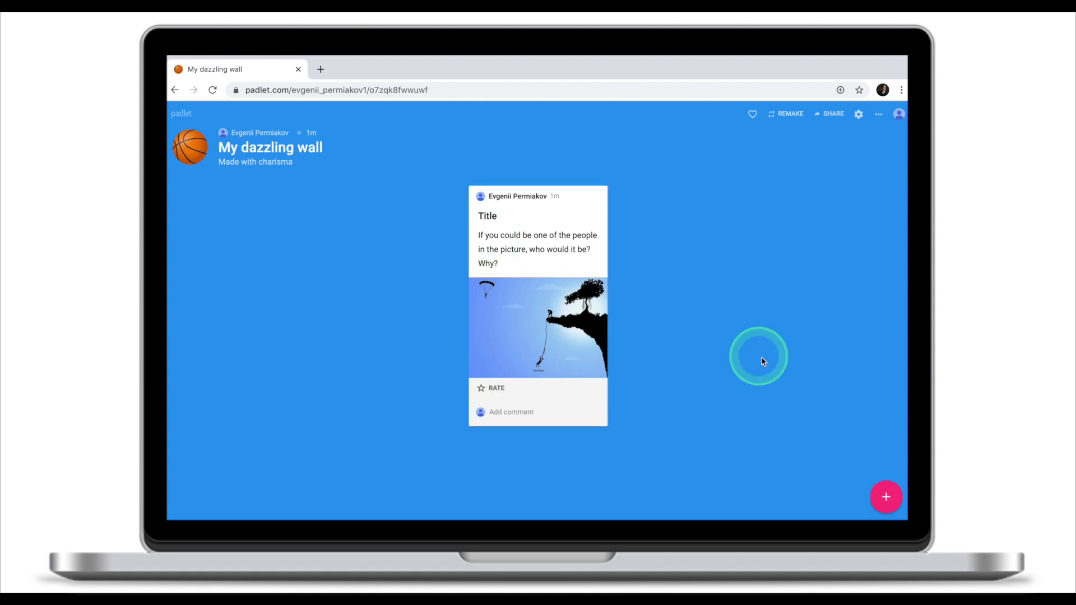
pyautogui.click(888, 498)
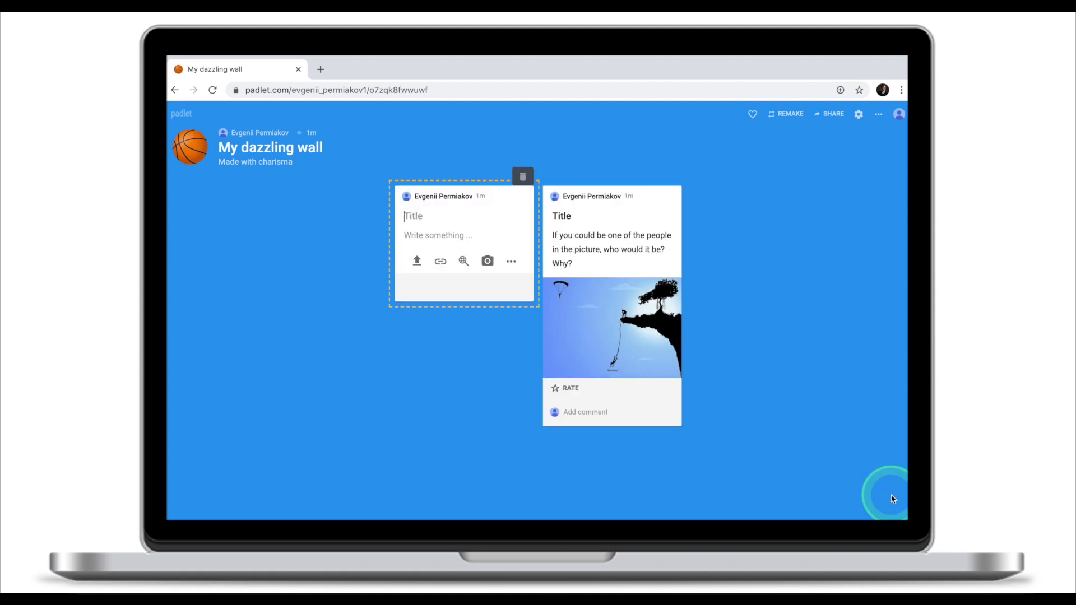
pyautogui.write('Question 2')
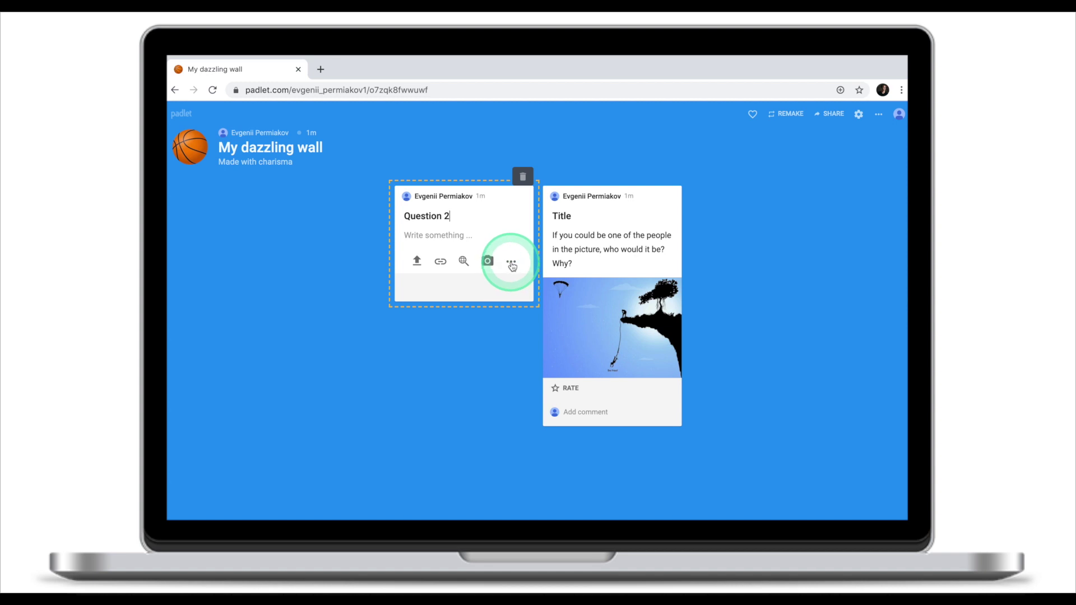
# Step: Attach a hand-drawn square sketch, add the text 'What could it be?', and publish
pyautogui.click(511, 264)
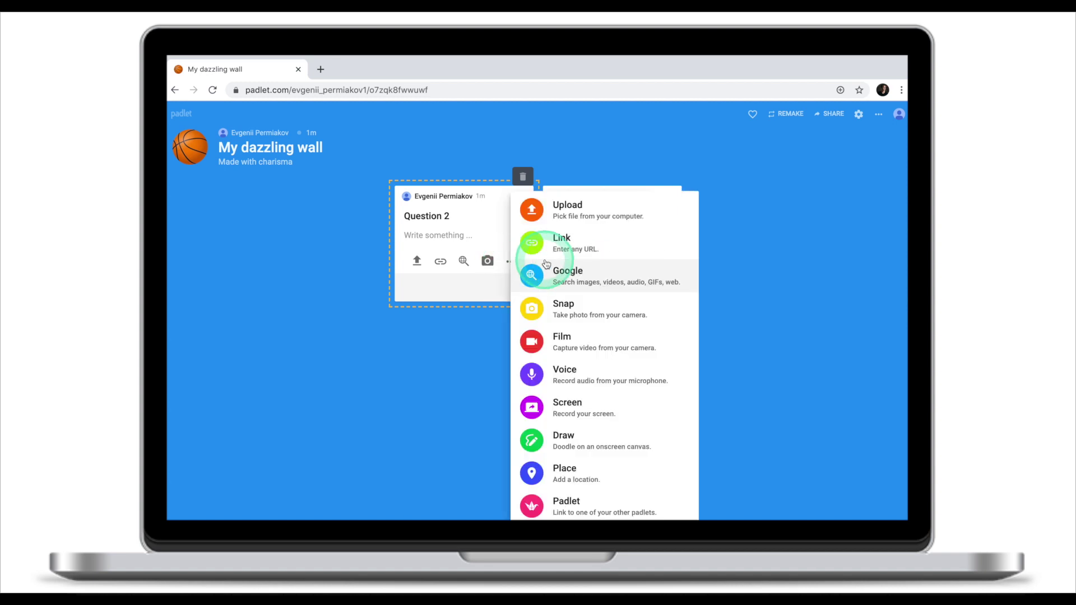
pyautogui.click(566, 441)
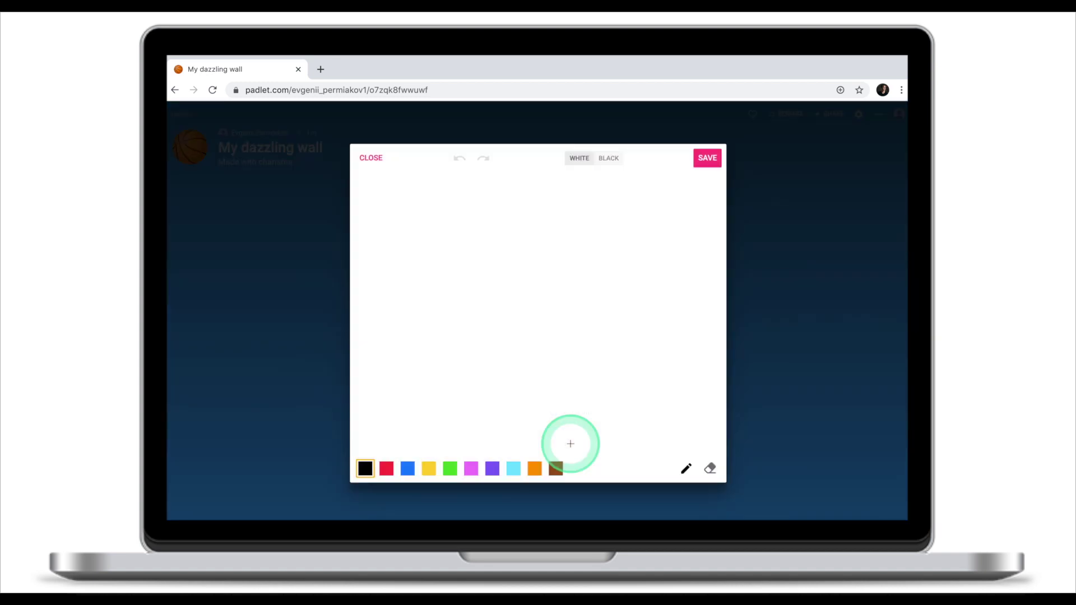
pyautogui.click(515, 288)
pyautogui.moveTo(490, 271)
pyautogui.mouseDown()
pyautogui.moveTo(506, 330)
pyautogui.moveTo(570, 262)
pyautogui.moveTo(481, 259)
pyautogui.mouseUp()
pyautogui.click(707, 158)
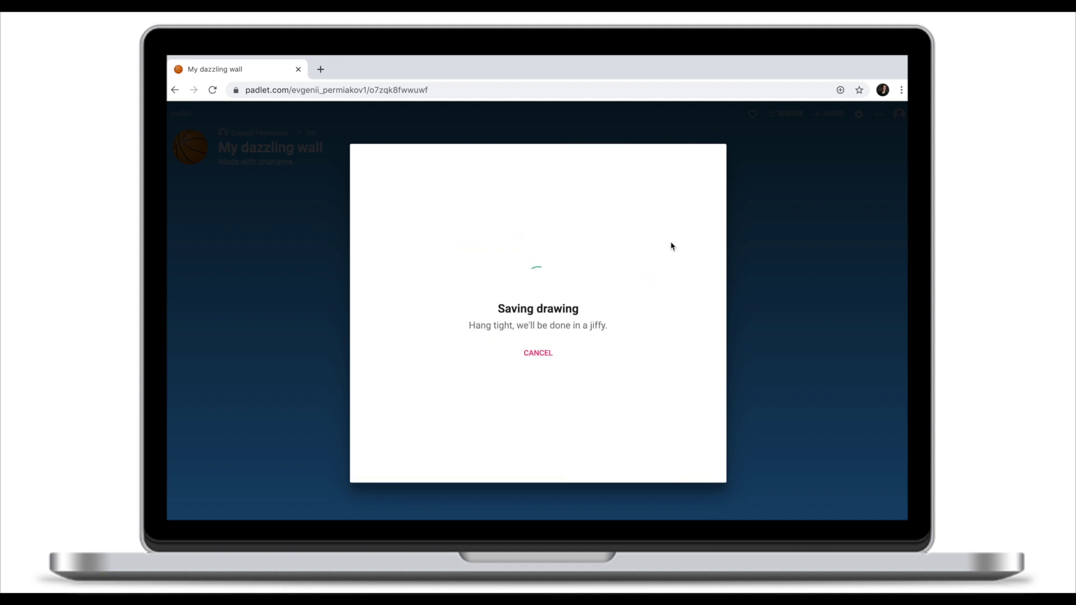
pyautogui.click(438, 233)
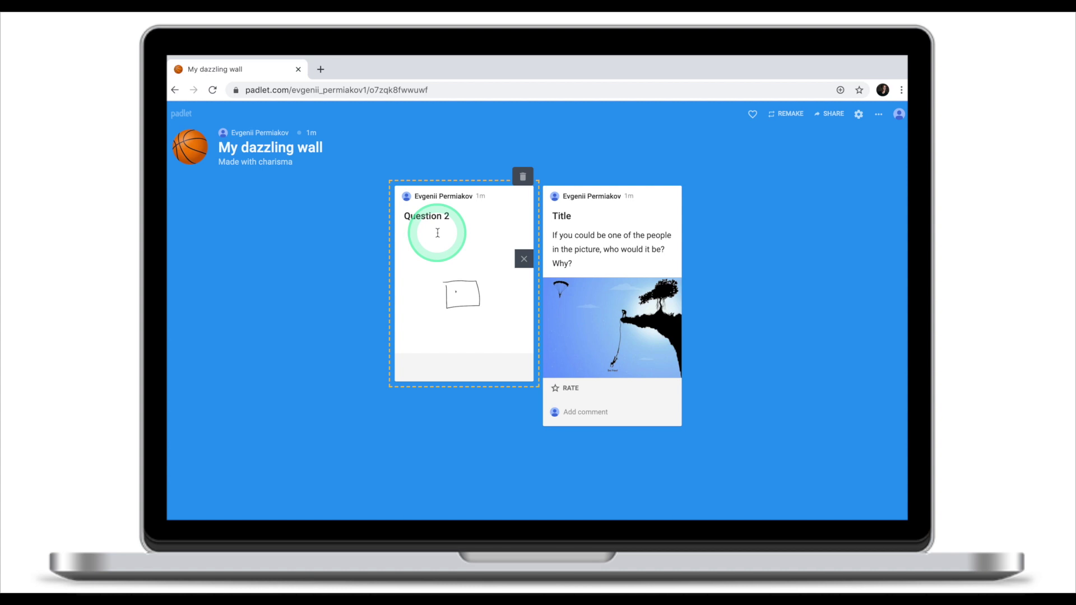
pyautogui.write('What could it be?')
pyautogui.click(465, 197)
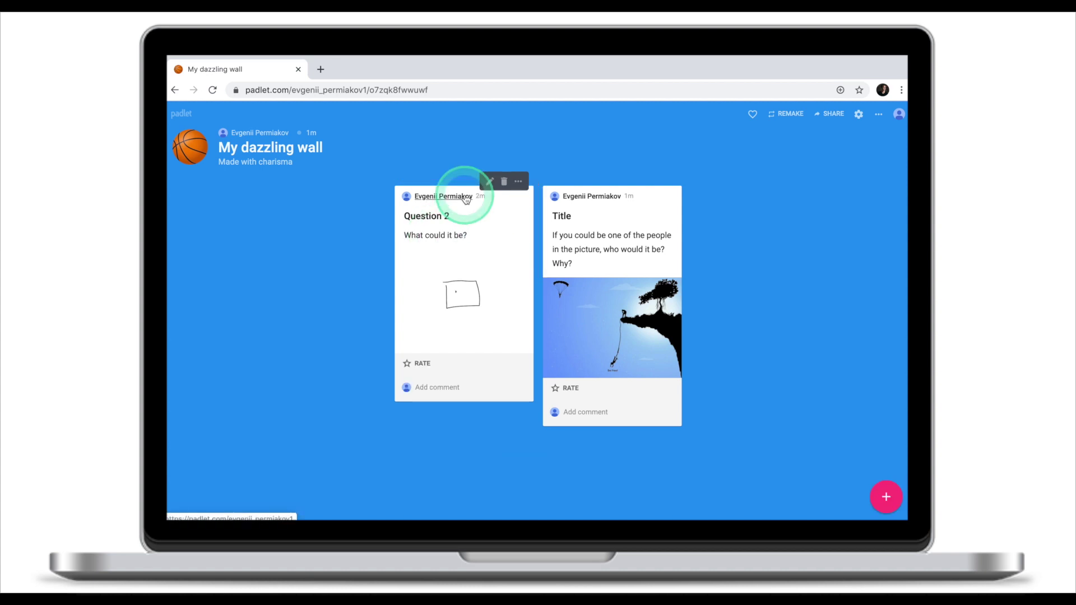
# Step: Color Question 2 yellow, duplicate the picture post, and move the copy to the first slot
pyautogui.click(518, 181)
pyautogui.click(452, 202)
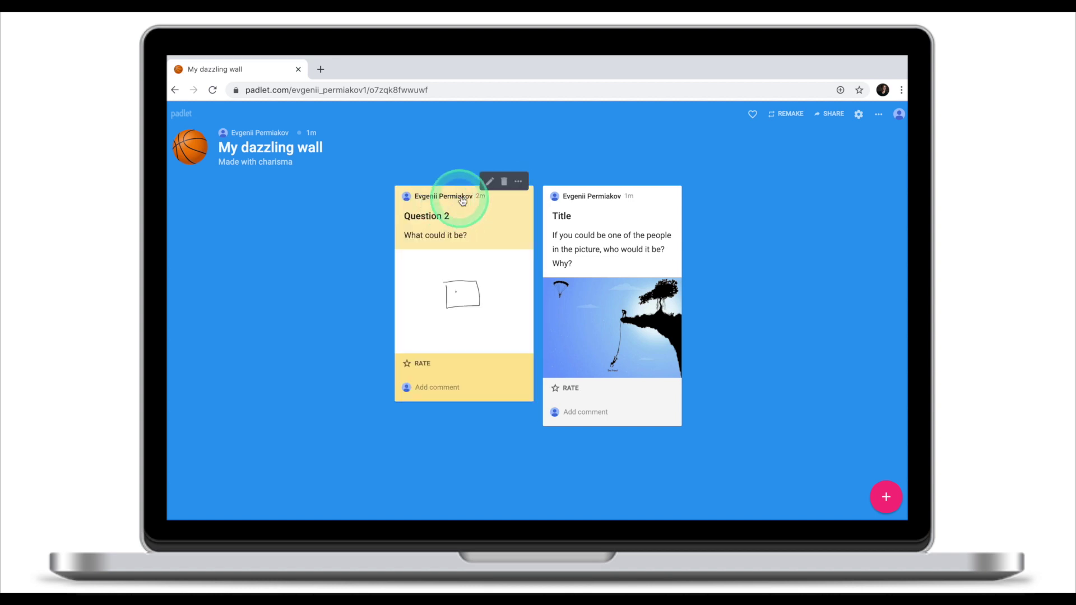
pyautogui.click(667, 181)
pyautogui.click(633, 295)
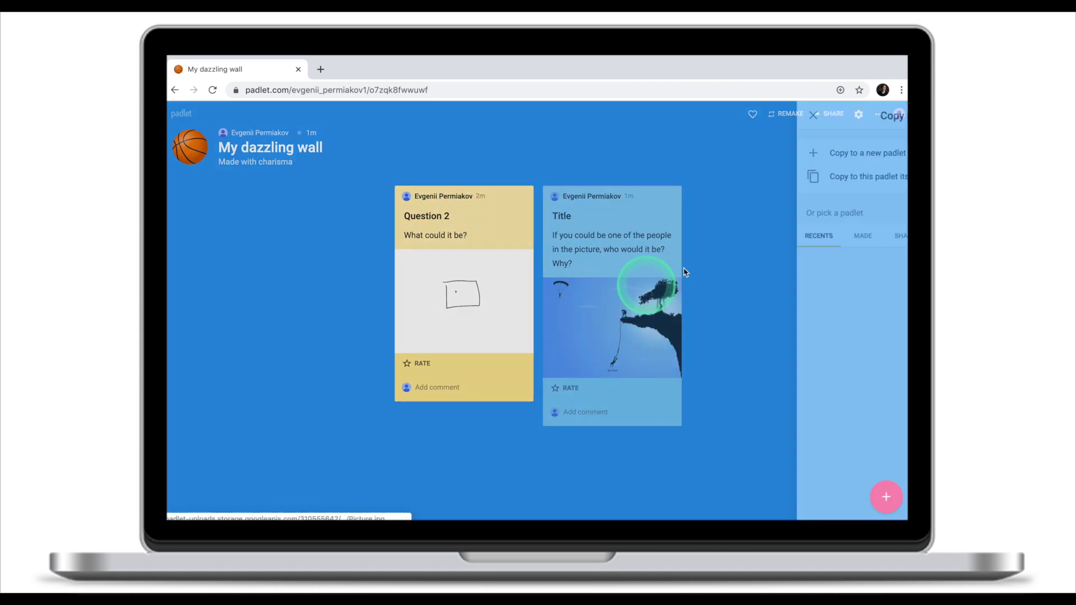
pyautogui.click(840, 247)
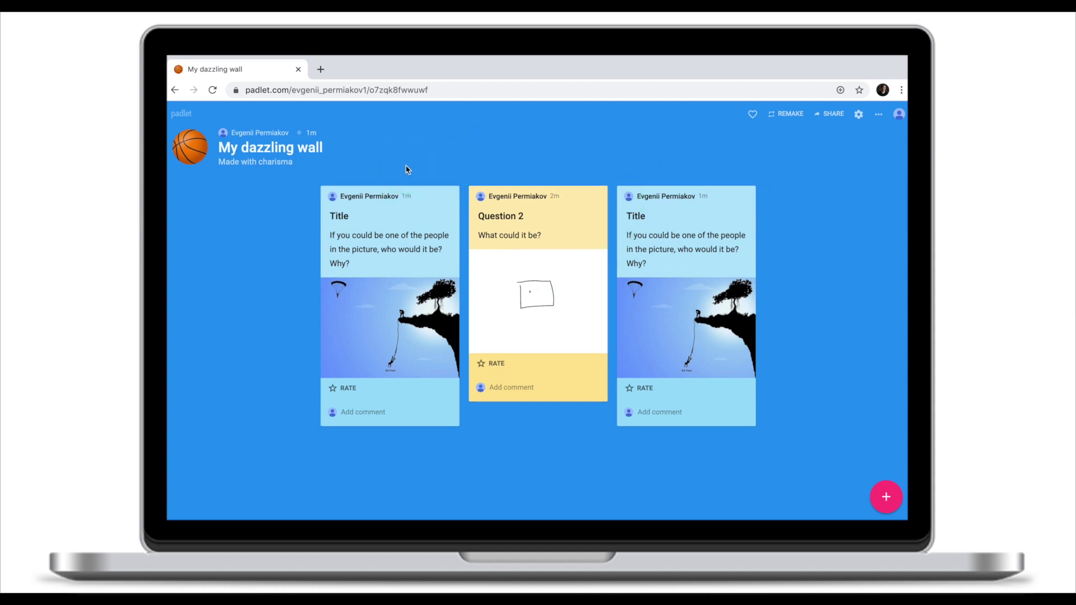
pyautogui.moveTo(403, 209); pyautogui.dragTo(346, 427)
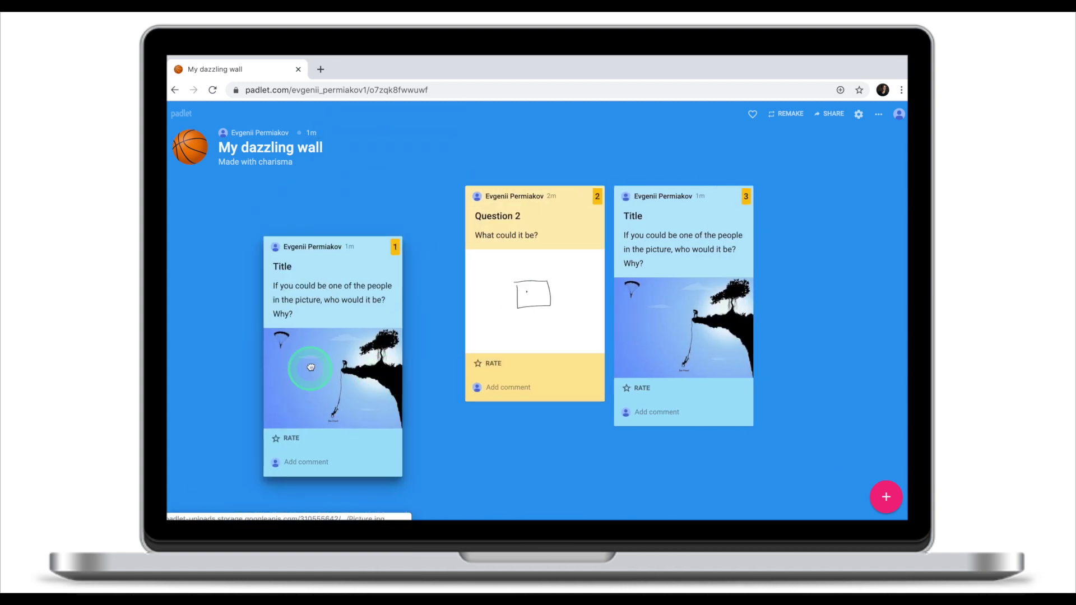
pyautogui.moveTo(311, 367); pyautogui.dragTo(320, 359)
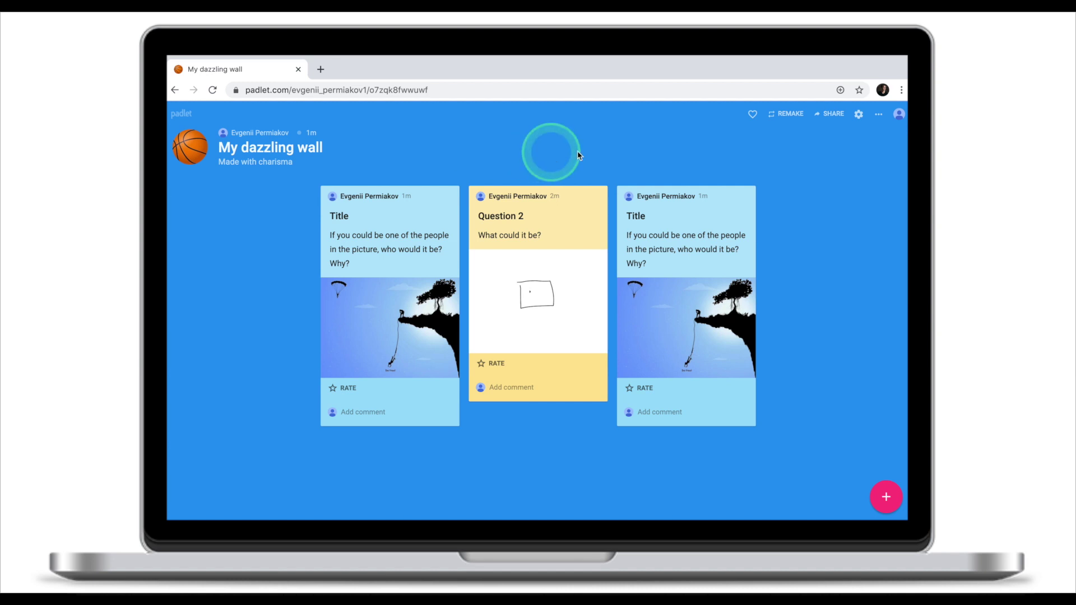
# Step: Switch the wall to Canvas format and drag both picture posts into a row beside Question 2
pyautogui.click(879, 116)
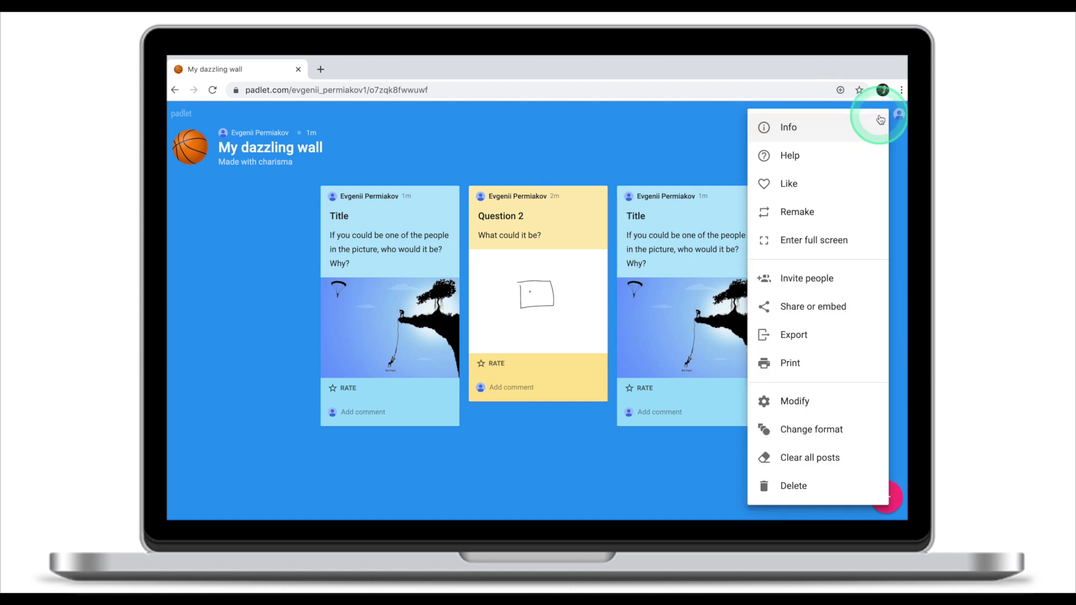
pyautogui.click(838, 429)
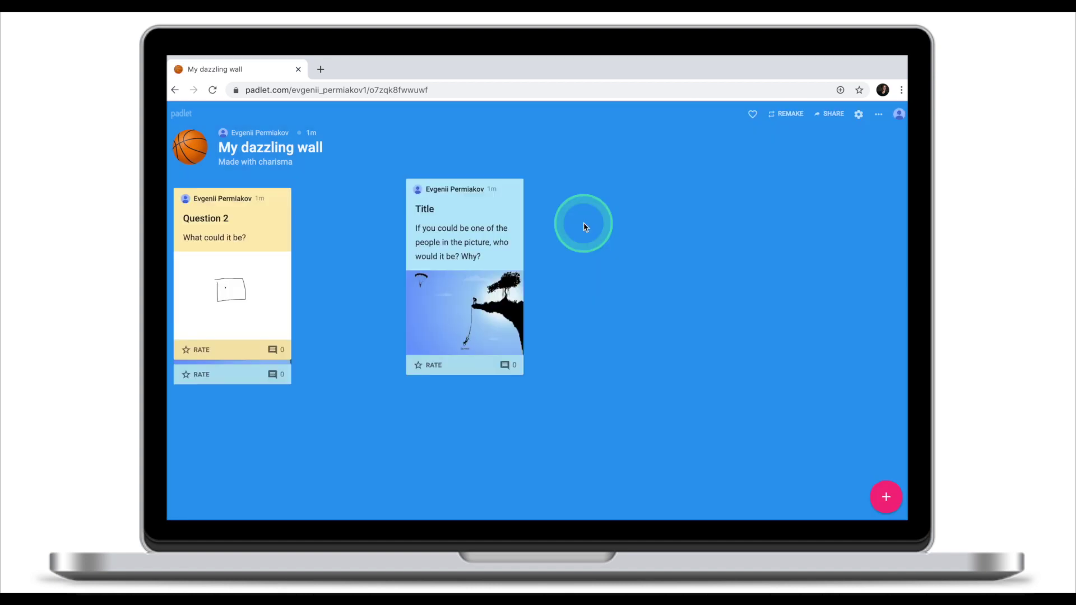
pyautogui.moveTo(250, 221); pyautogui.dragTo(711, 183)
pyautogui.moveTo(480, 192); pyautogui.dragTo(547, 297)
pyautogui.moveTo(661, 223); pyautogui.dragTo(752, 222)
pyautogui.moveTo(211, 233); pyautogui.dragTo(370, 230)
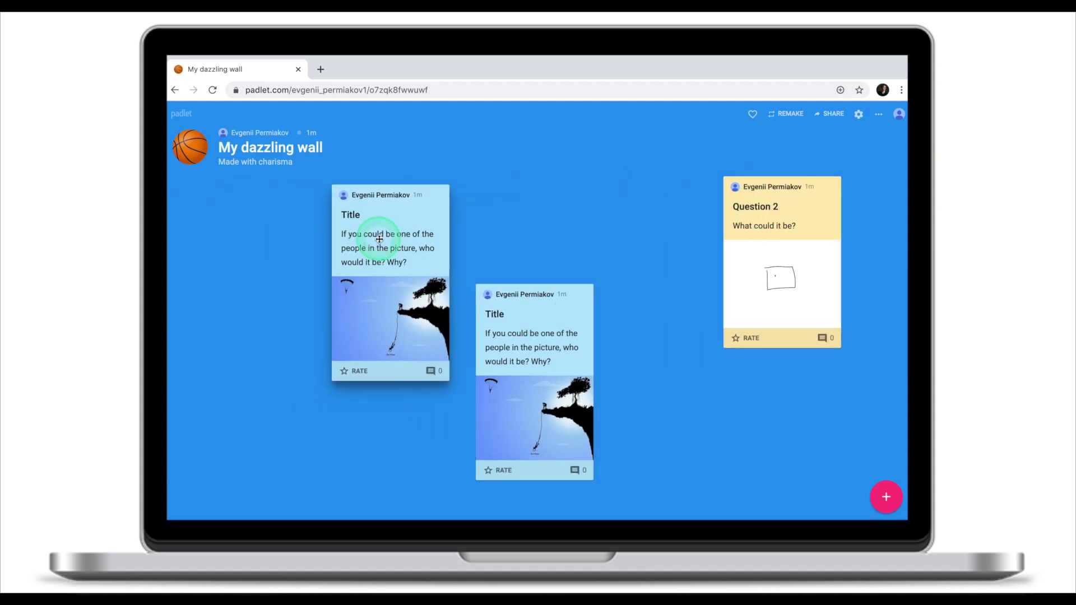
pyautogui.moveTo(521, 334); pyautogui.dragTo(616, 215)
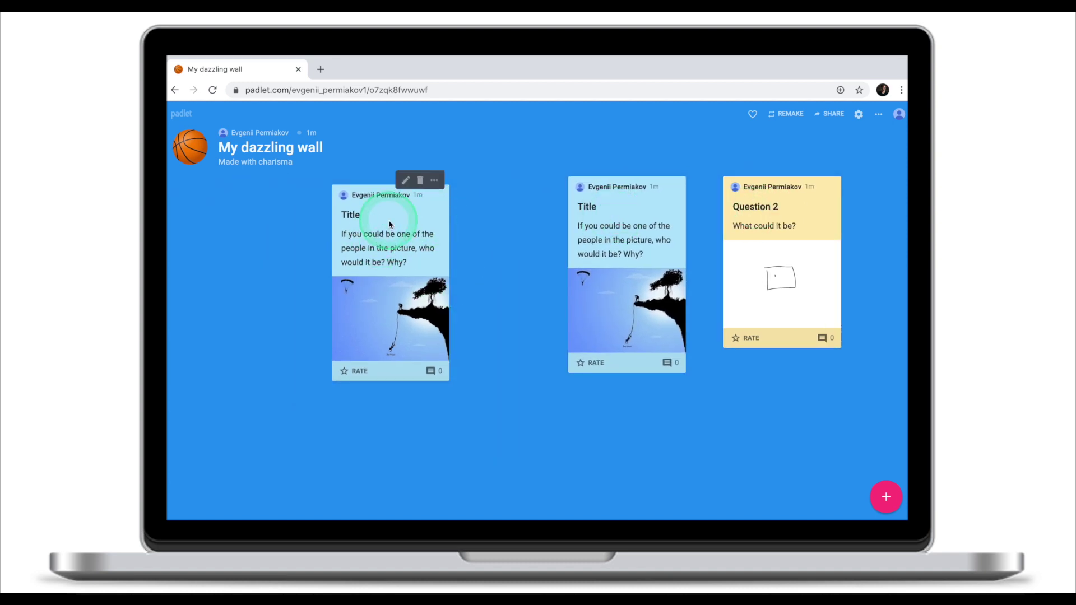
pyautogui.moveTo(391, 221); pyautogui.dragTo(463, 212)
pyautogui.moveTo(841, 152); pyautogui.dragTo(831, 138)
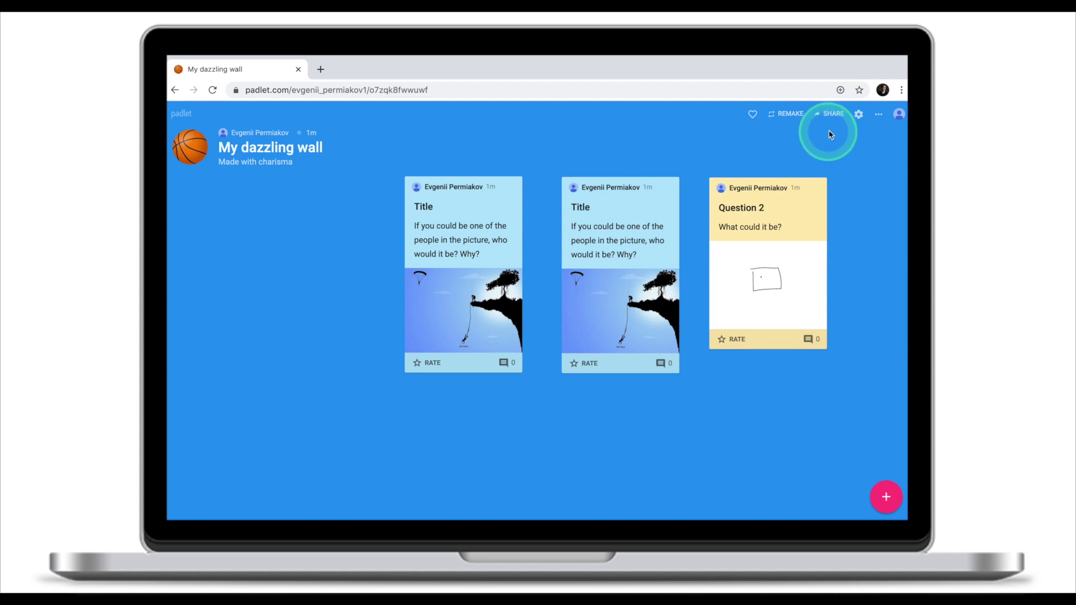
# Step: Keep the wall Secret in the privacy settings and show the visitor permission options
pyautogui.click(830, 114)
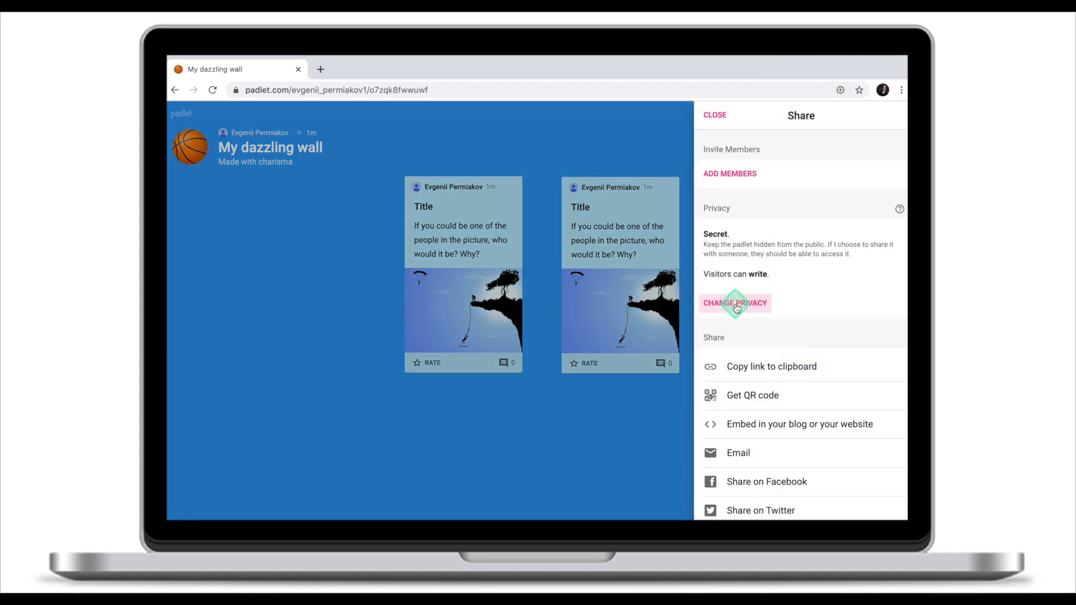
pyautogui.click(736, 306)
pyautogui.click(897, 278)
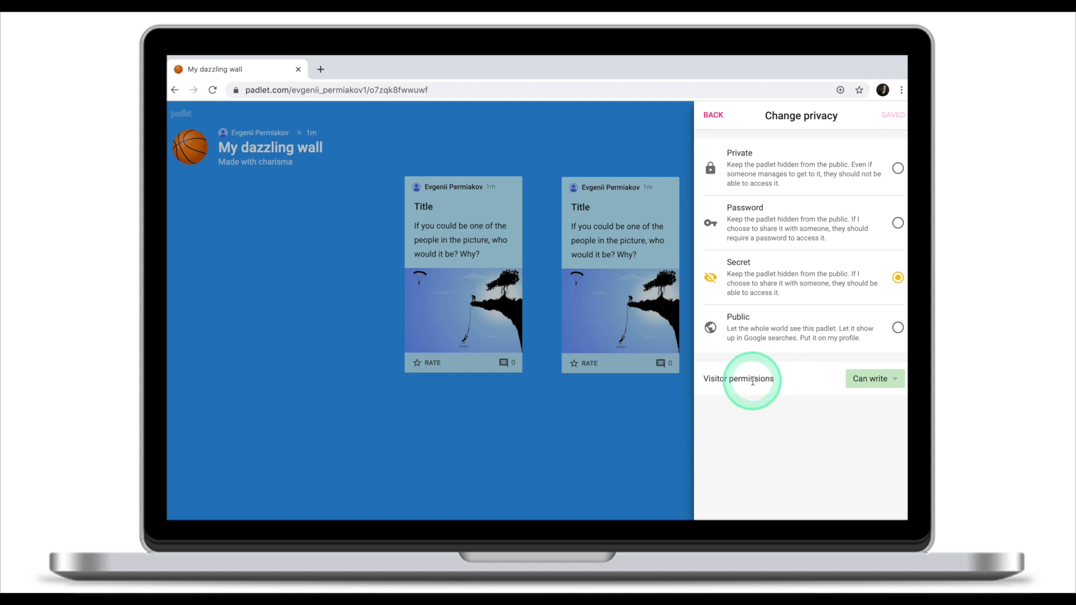
pyautogui.click(884, 380)
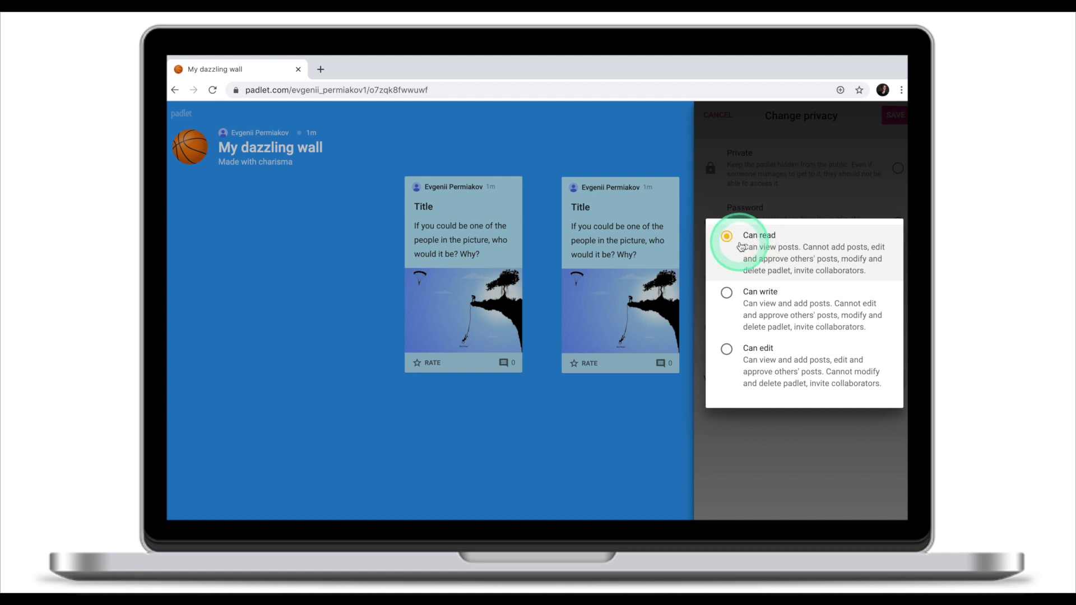
# Step: Set visitor permission to Can read and save the Secret privacy setting
pyautogui.click(757, 227)
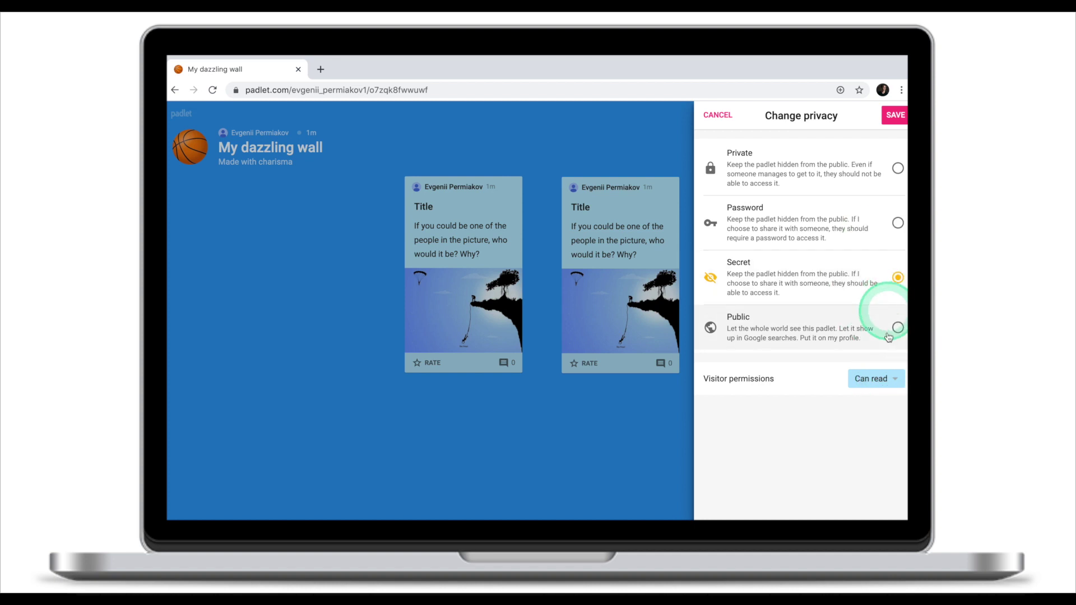
pyautogui.click(899, 119)
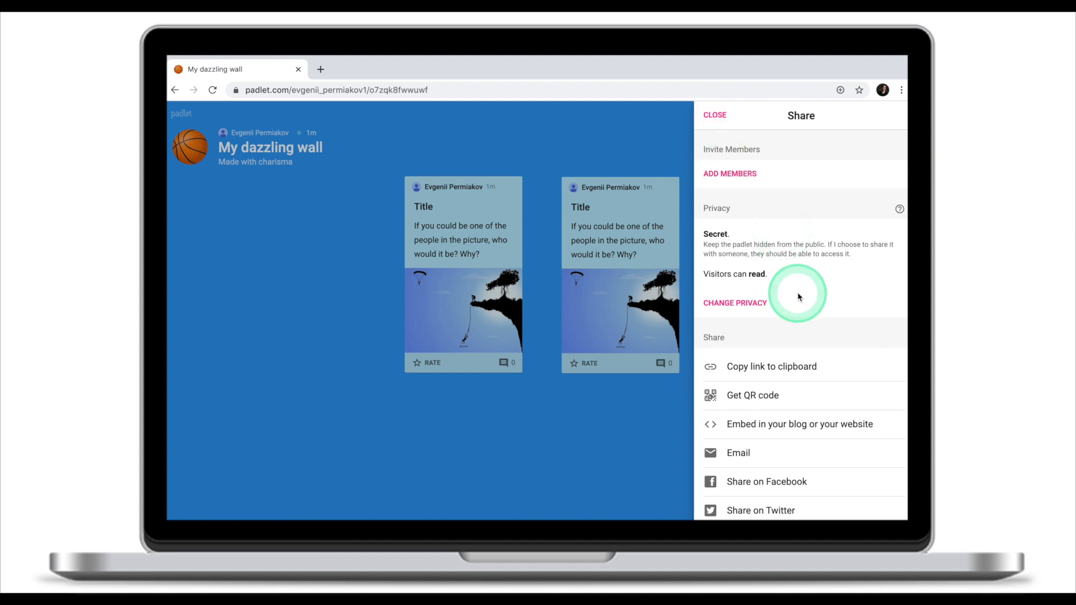
# Step: Copy the wall's link and paste it into a new browser tab
pyautogui.scroll(-3, 799, 296)
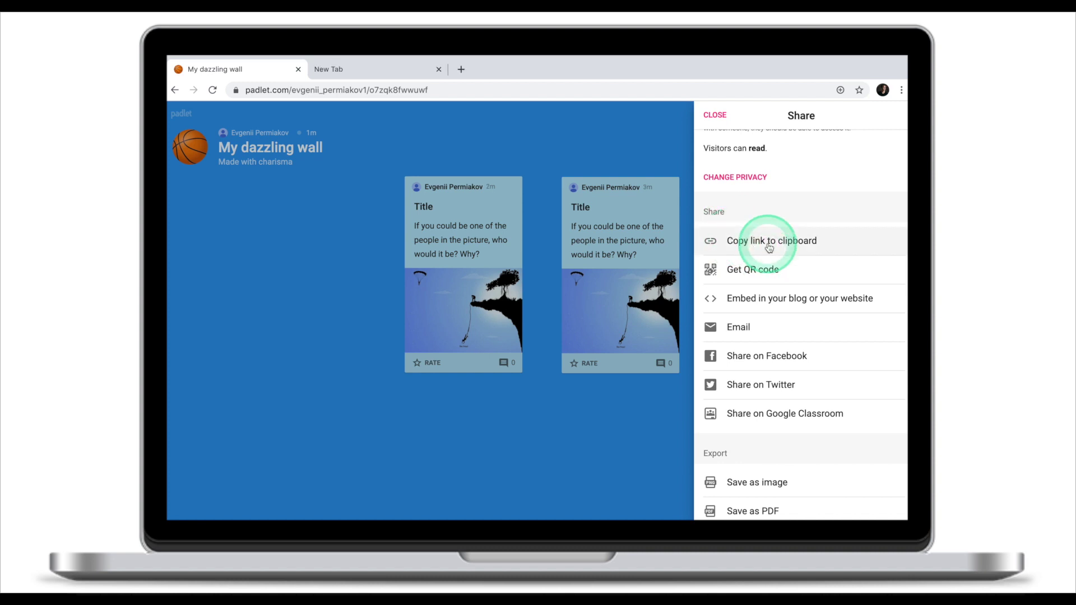
pyautogui.click(769, 247)
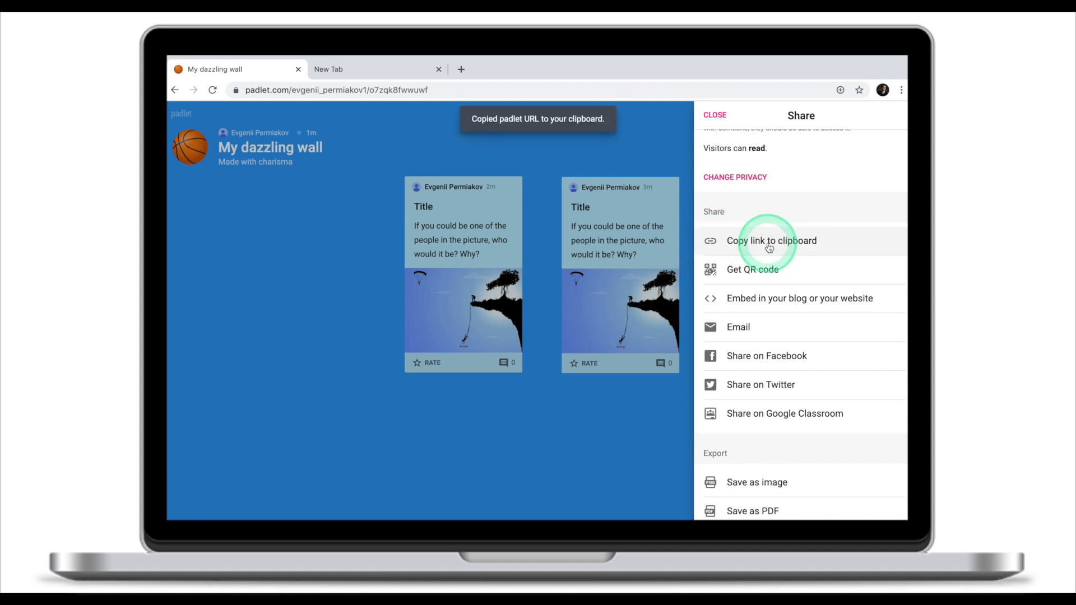
pyautogui.click(461, 69)
pyautogui.hotkey('ctrl', 'v')
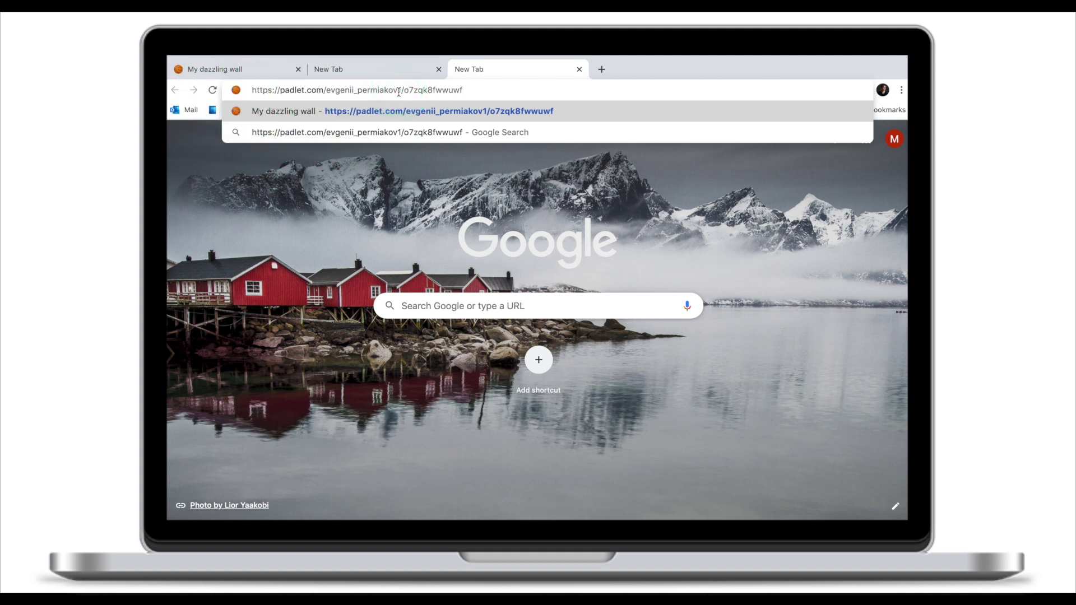
pyautogui.click(245, 70)
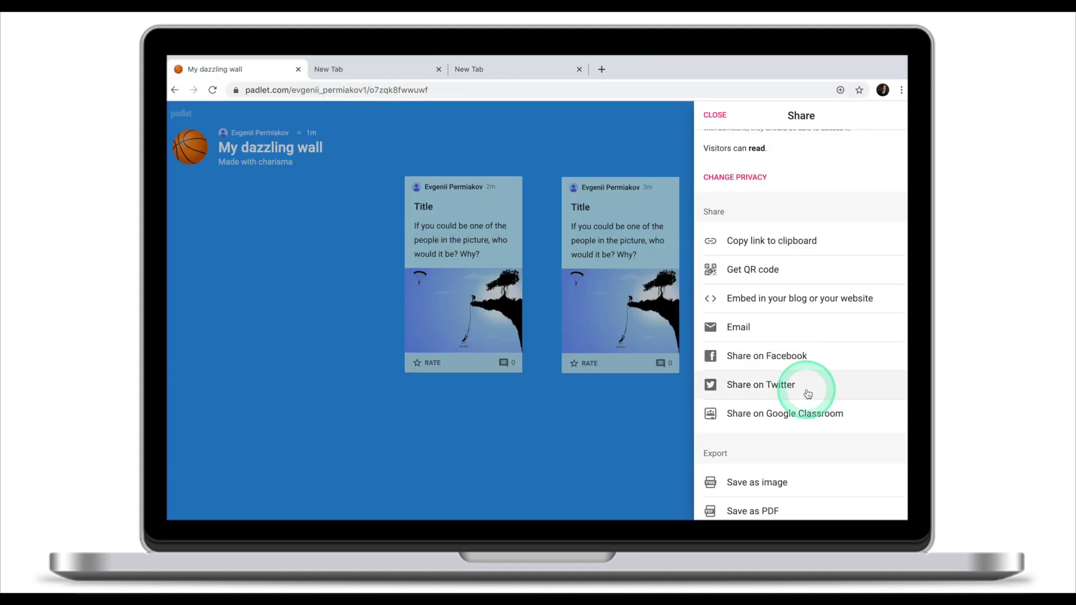
# Step: Copy the link again and share the wall to Google Classroom
pyautogui.scroll(-2, 809, 392)
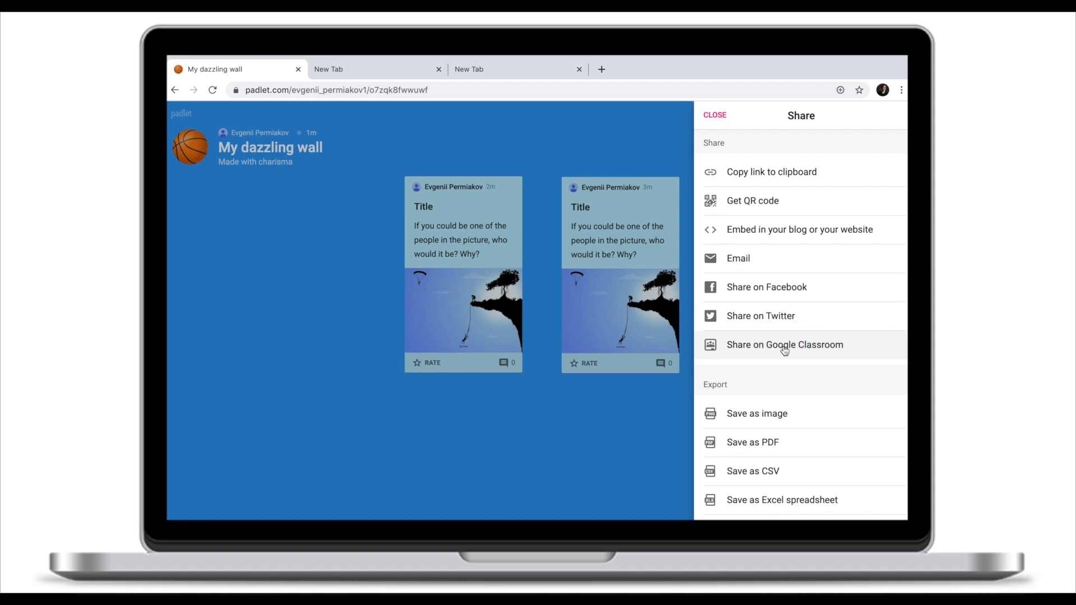
pyautogui.scroll(1, 784, 351)
pyautogui.click(788, 190)
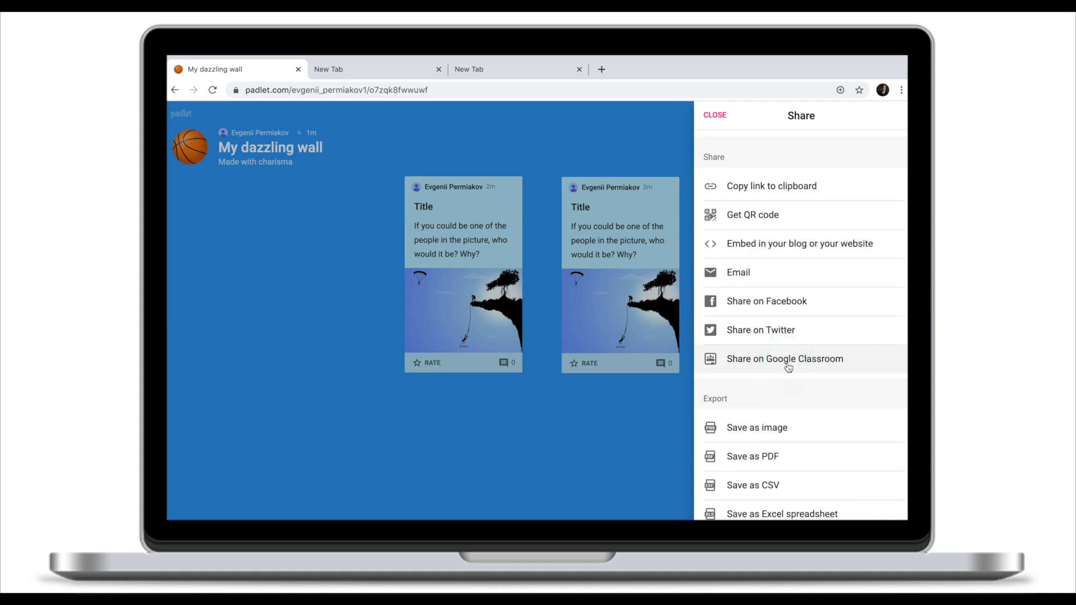
pyautogui.click(759, 366)
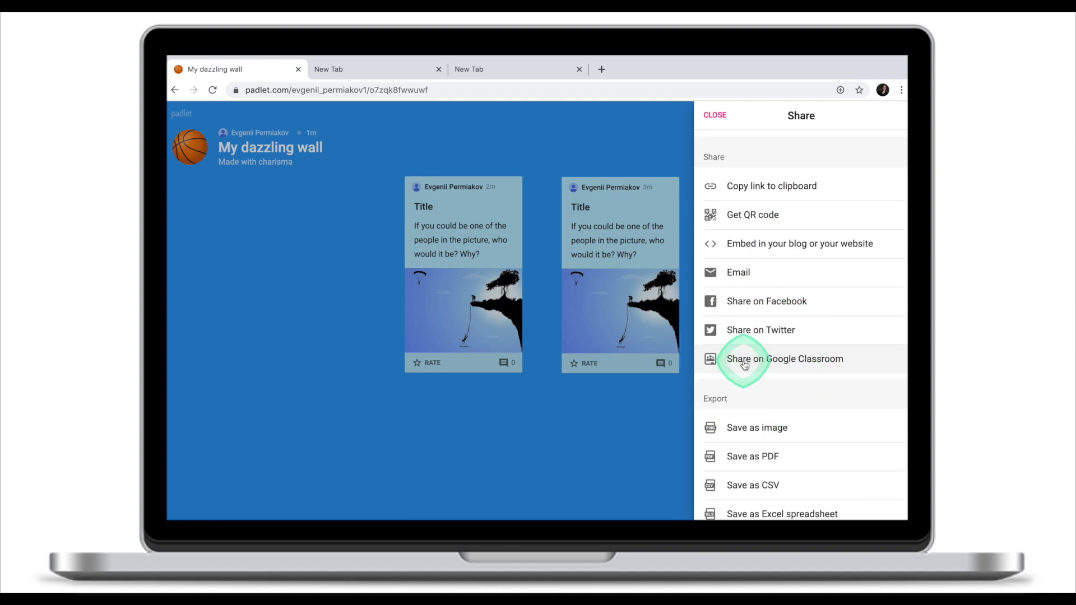
pyautogui.click(758, 189)
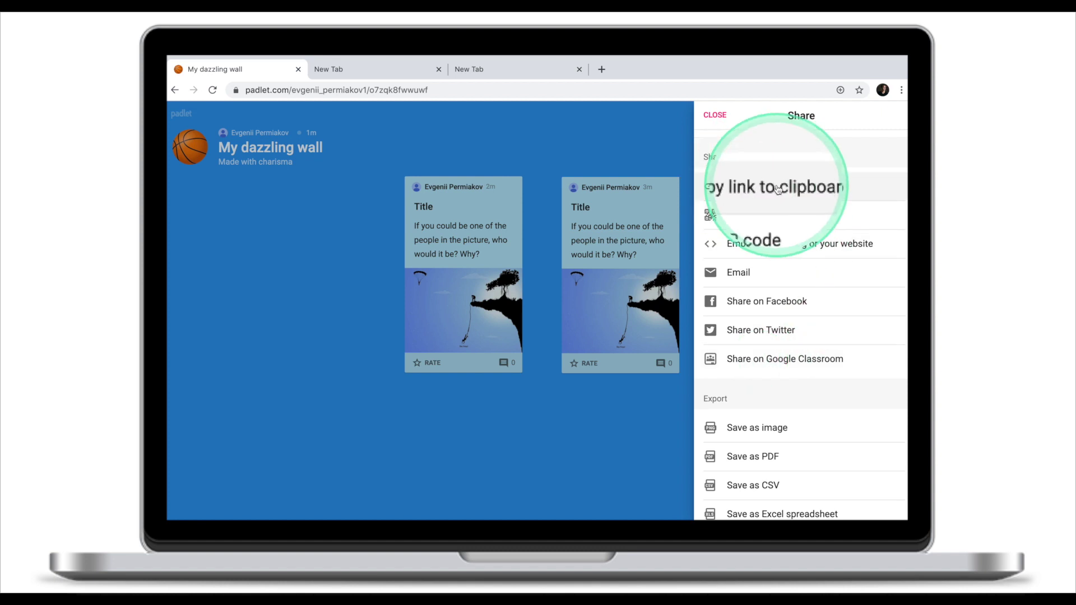
pyautogui.click(758, 365)
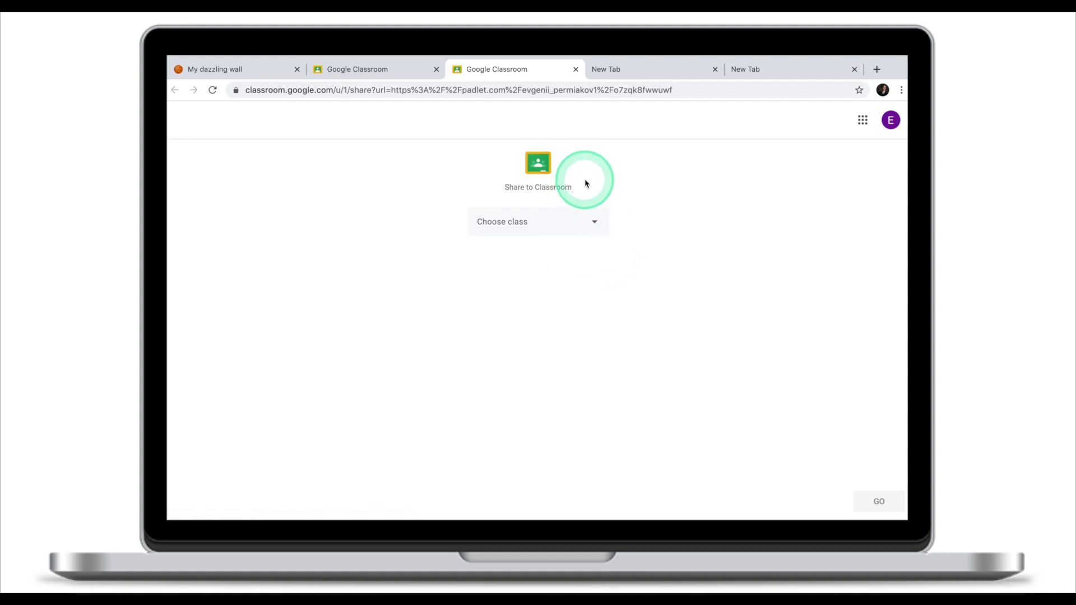
# Step: Share the padlet to Google Classroom as a new assignment for YouTube Class B
pyautogui.click(550, 224)
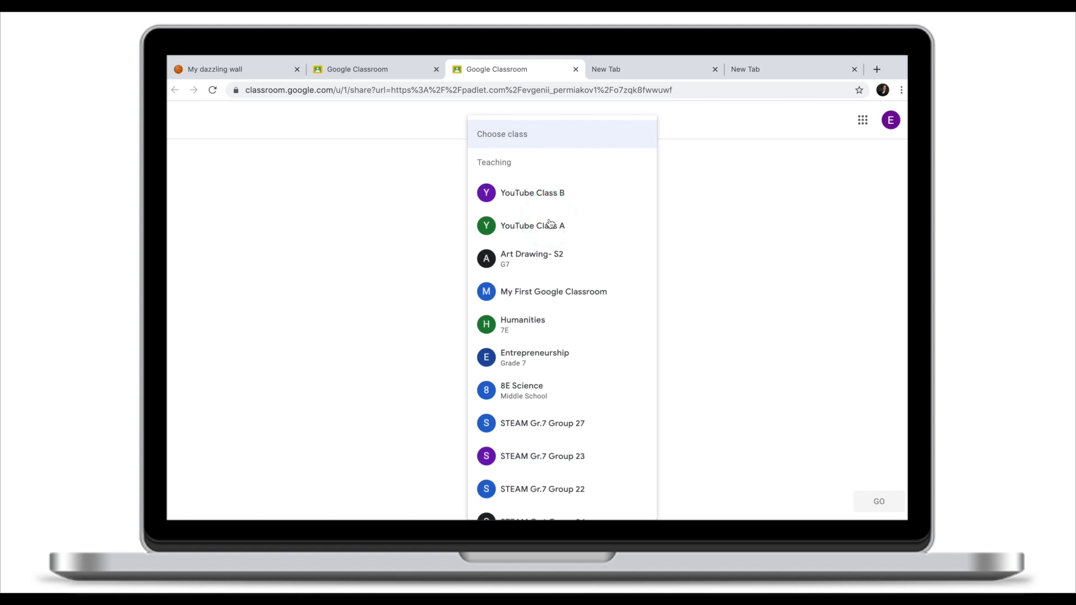
pyautogui.click(532, 193)
pyautogui.click(560, 280)
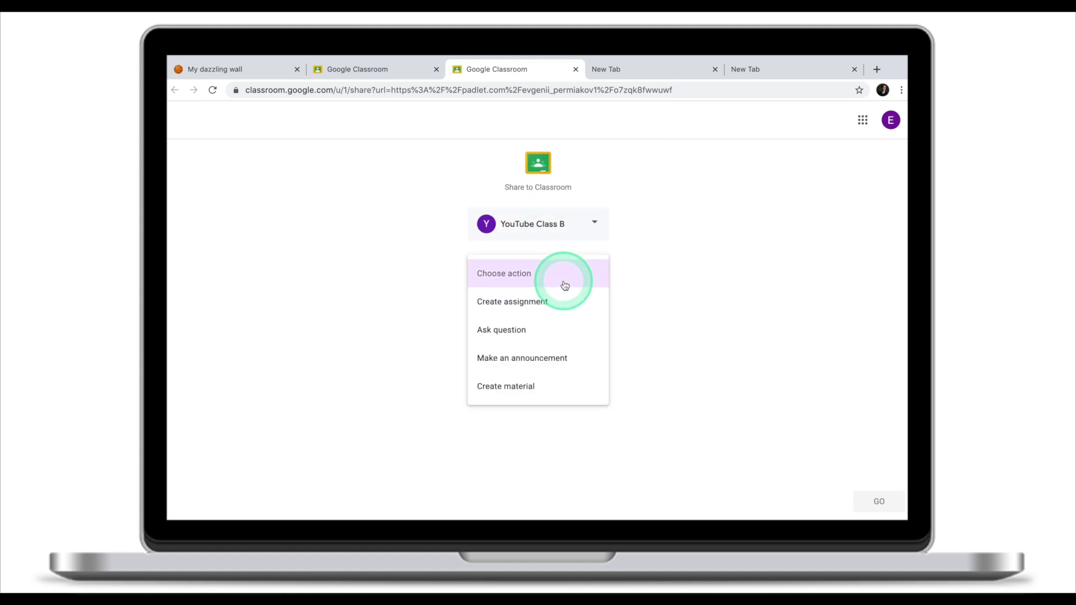
pyautogui.click(548, 304)
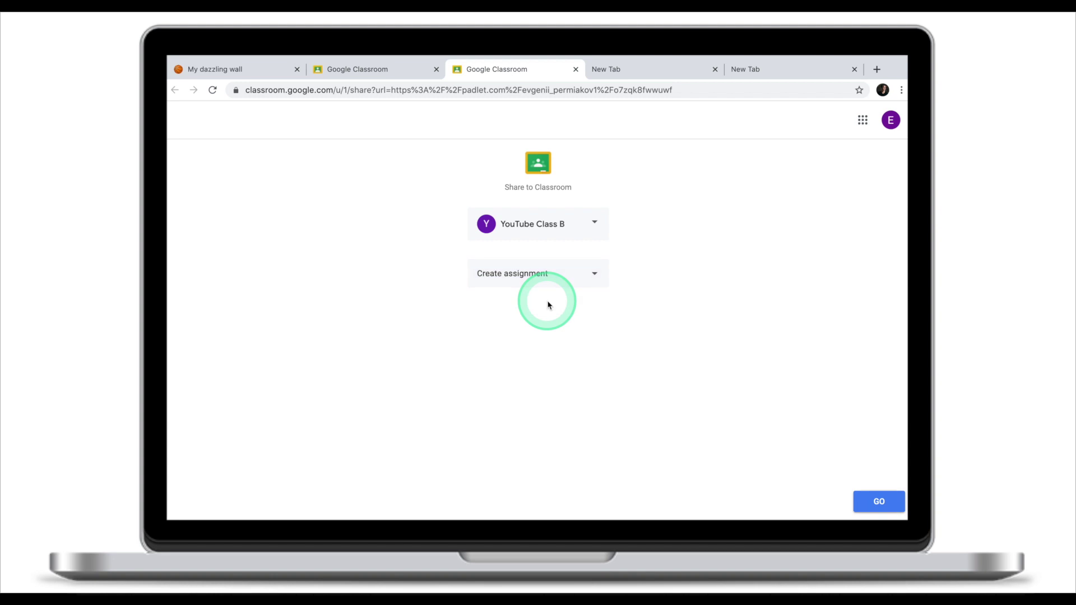
pyautogui.click(224, 162)
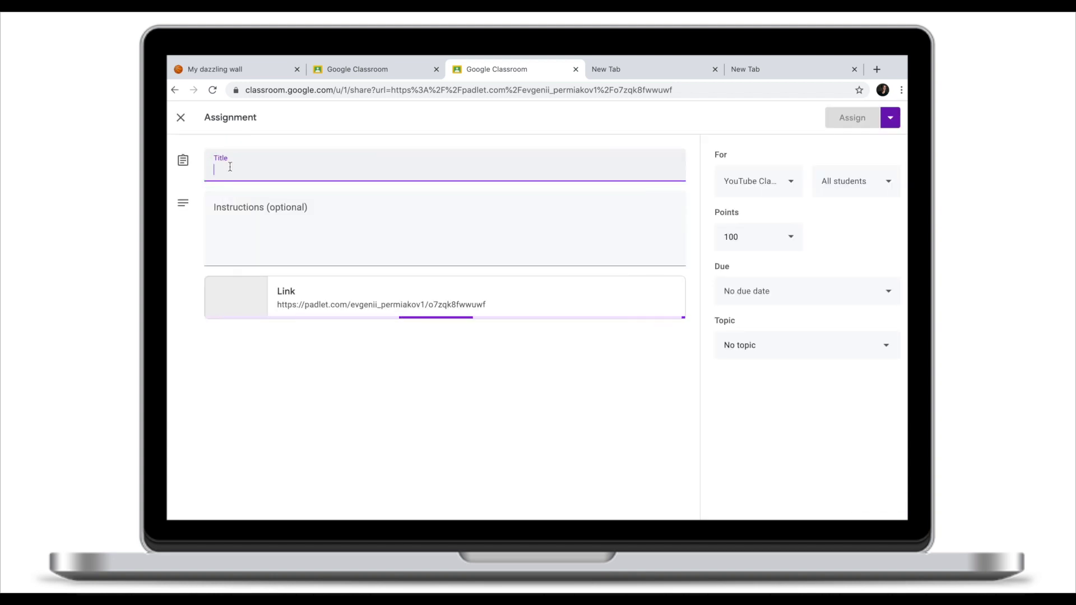
# Step: Assign 'Padlet Discussion' with instructions 'Using Padlet, participate in an online discussion.'
pyautogui.write('Padlet Discussion')
pyautogui.press('Tab')
pyautogui.write('Using Padlet, participate in an online discussion.')
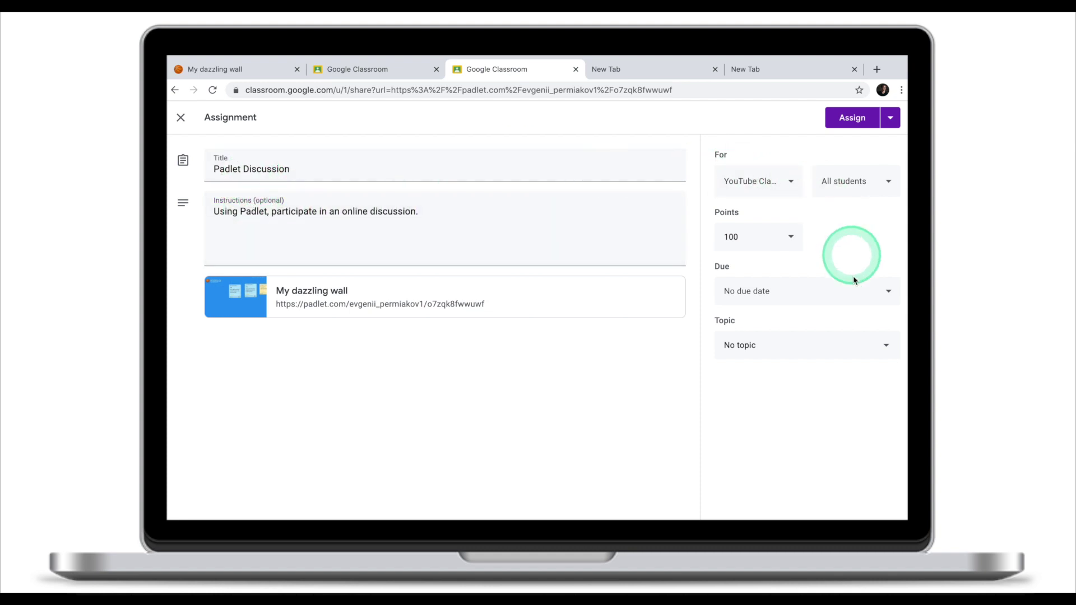
pyautogui.click(856, 124)
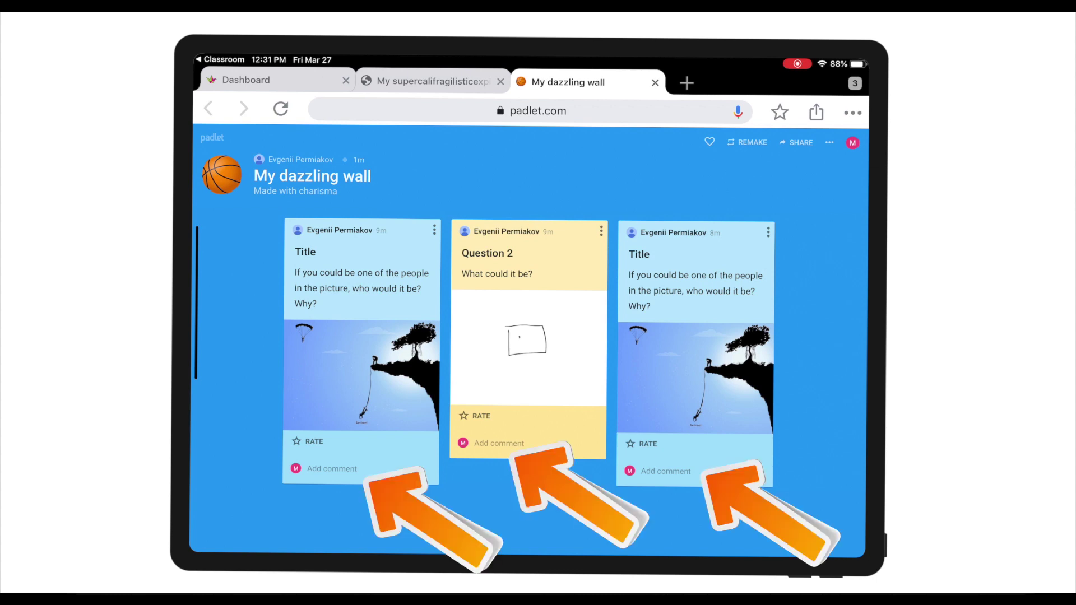
# Step: Comment 'This is my comment.' on the first cliff-picture card
pyautogui.click(331, 469)
pyautogui.write('This is')
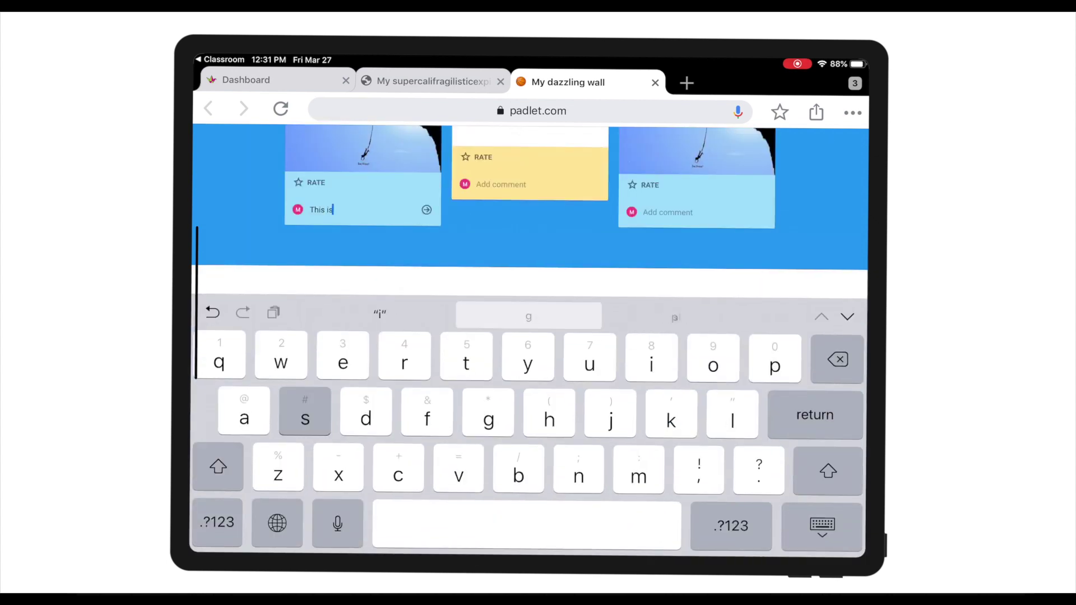
pyautogui.write(' my comment.')
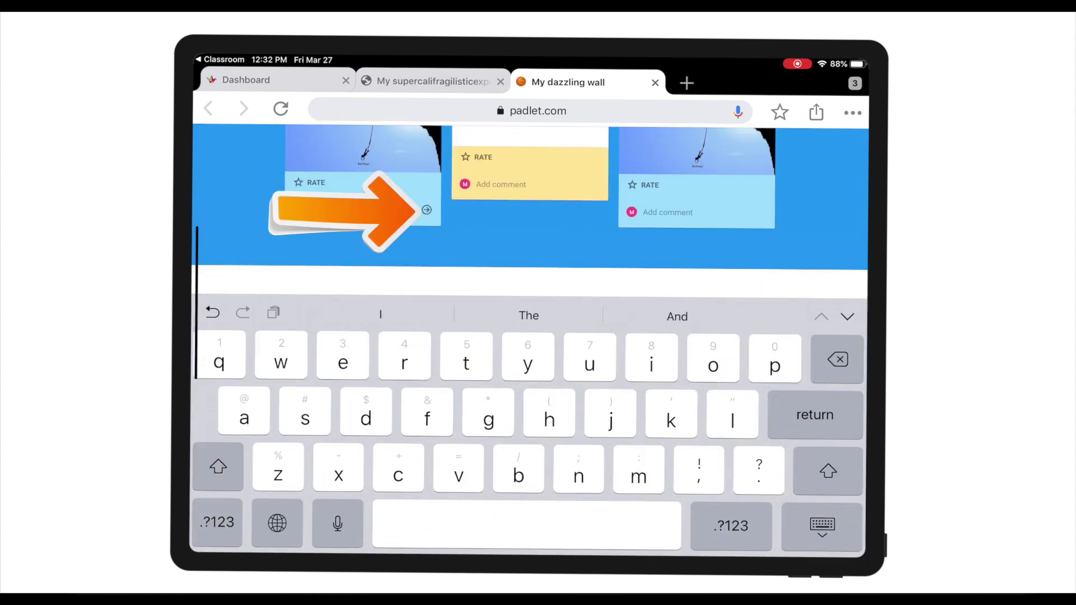
pyautogui.press('Return')
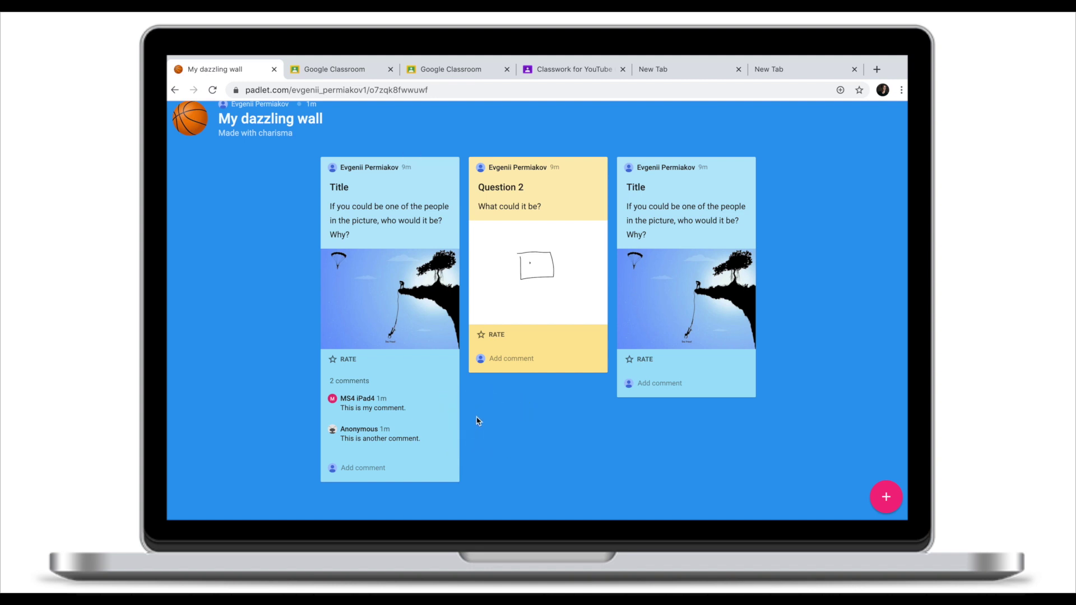
# Step: Show the anonymous comment's Edit and Delete options, cancelling the edit without changes
pyautogui.moveTo(455, 435)
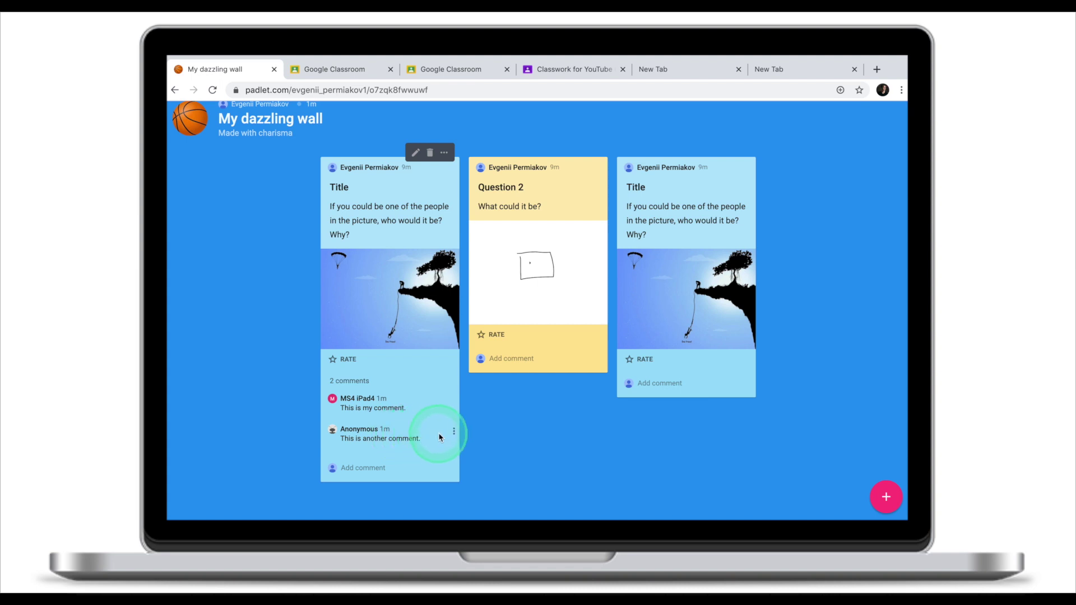
pyautogui.click(454, 433)
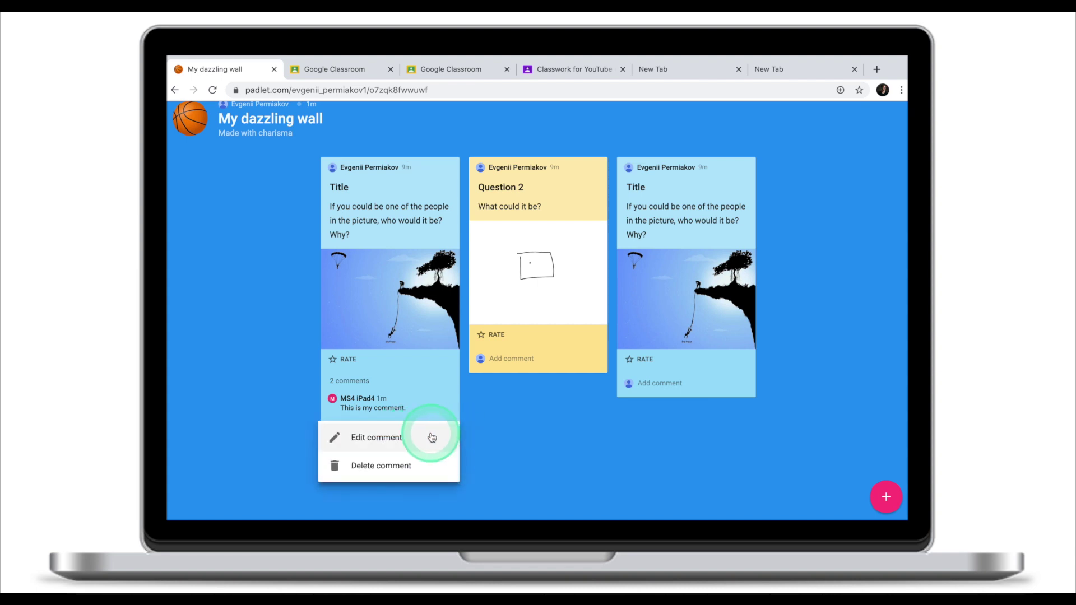
pyautogui.click(431, 438)
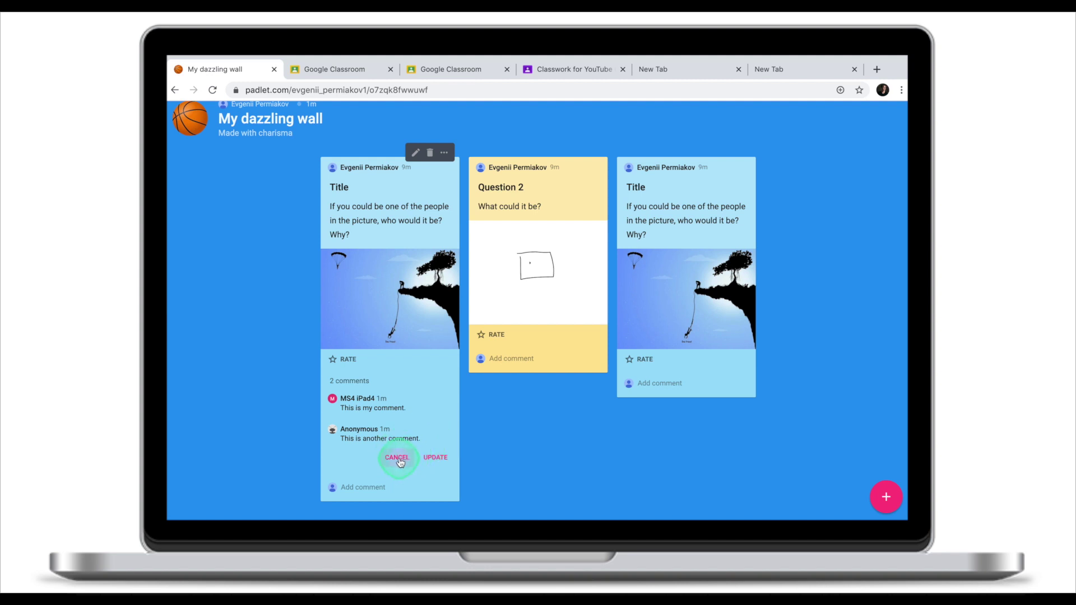
pyautogui.click(412, 457)
pyautogui.click(450, 439)
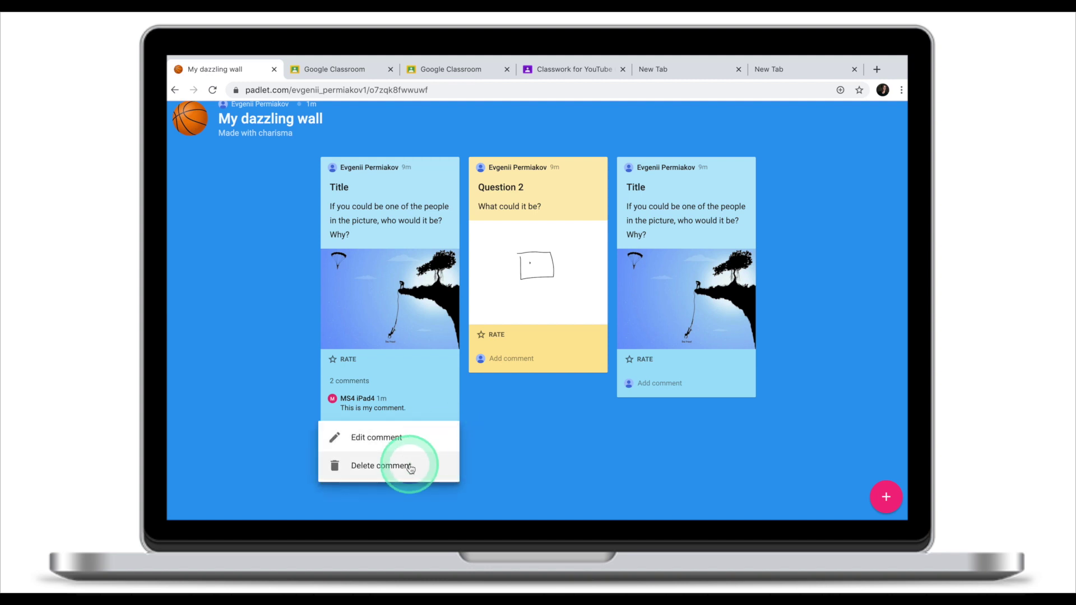
# Step: Turn on Require Approval under Content Filtering in the wall settings and save
pyautogui.scroll(1, 437, 466)
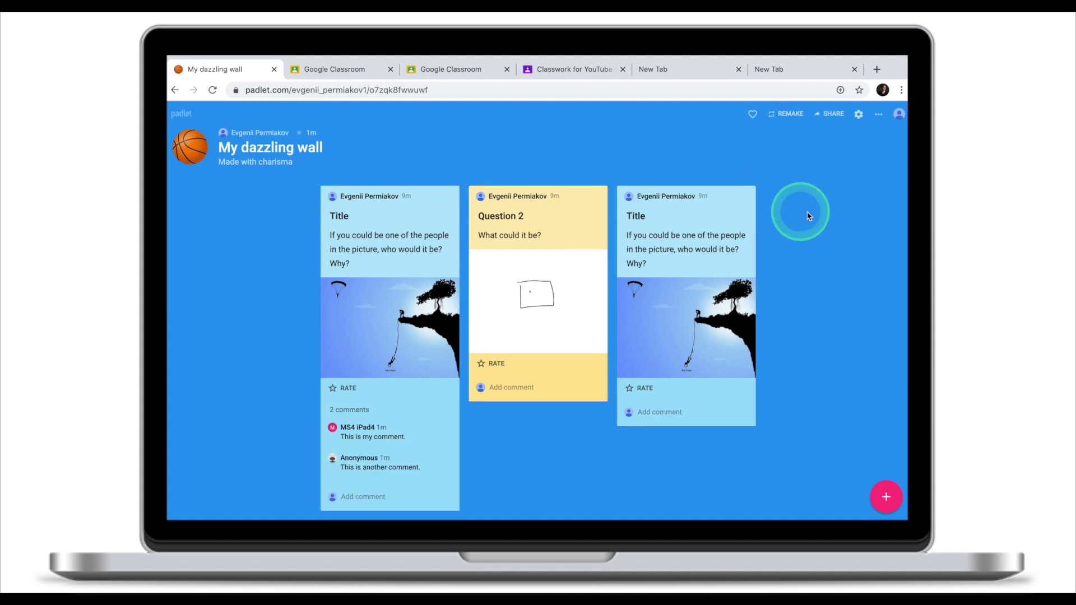
pyautogui.click(859, 116)
pyautogui.scroll(-5, 836, 264)
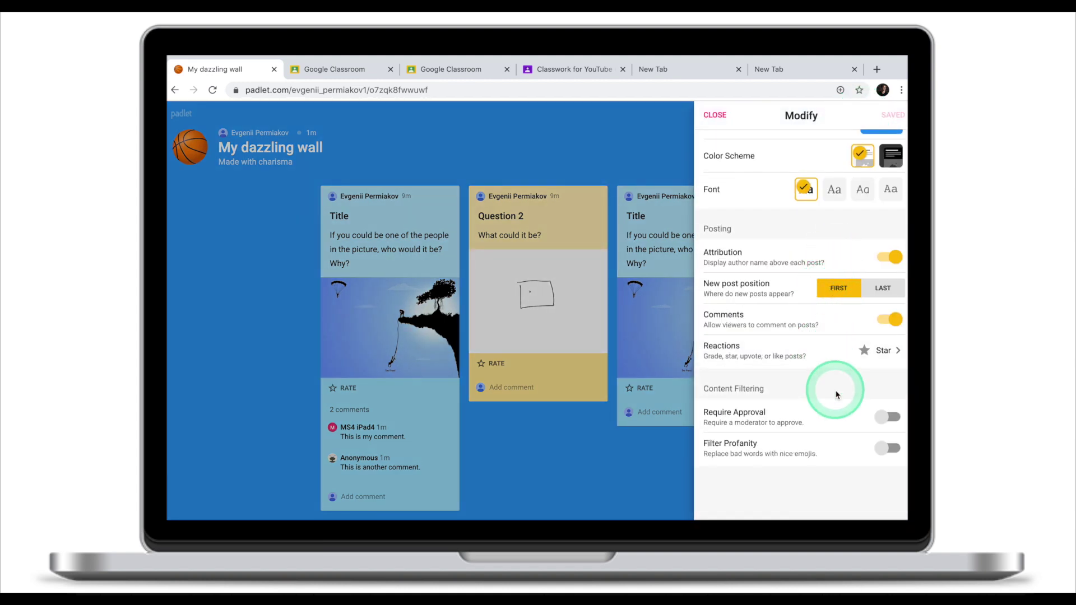
pyautogui.click(881, 417)
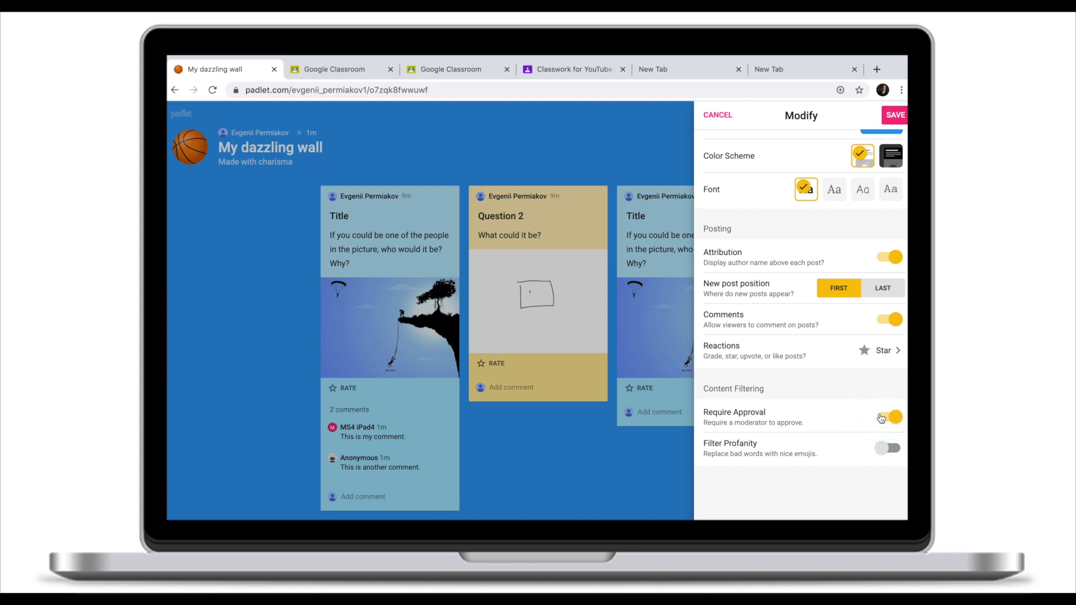
pyautogui.click(895, 115)
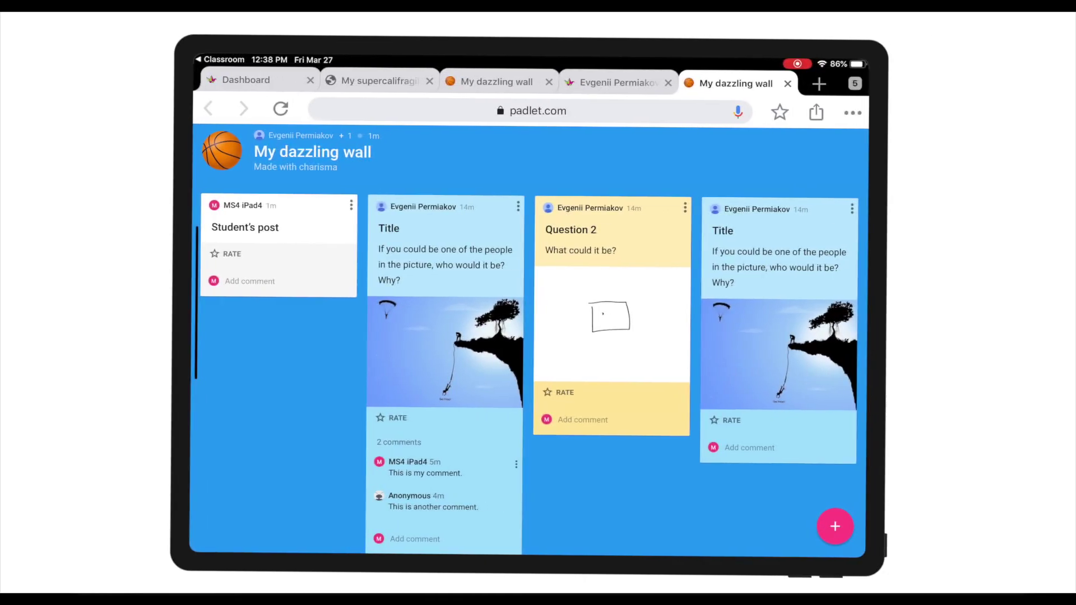
# Step: Publish a student post titled 'Student's Second Post' from the iPad
pyautogui.click(835, 526)
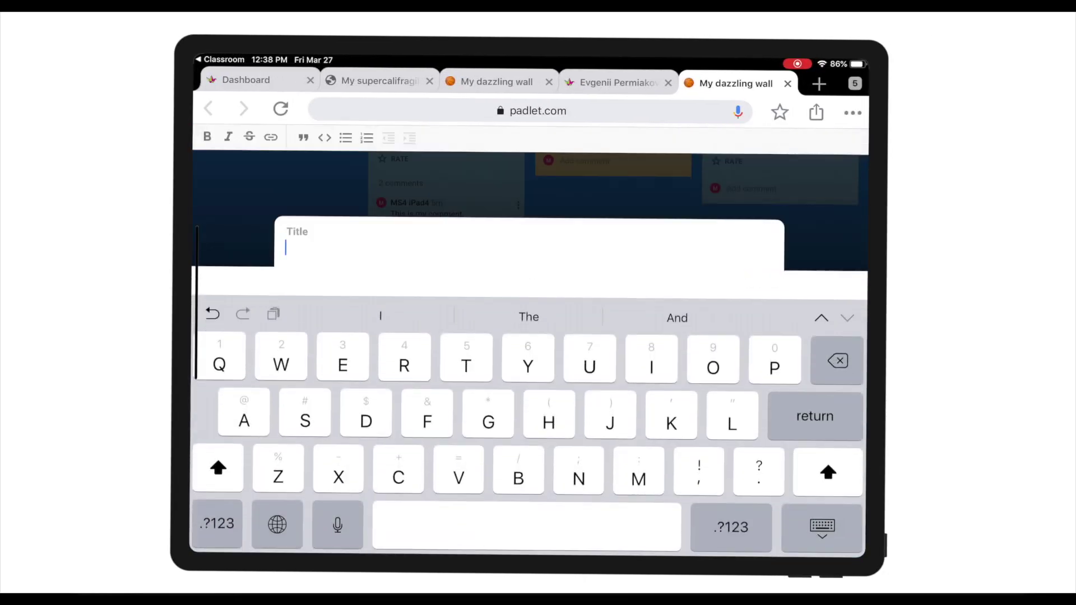
pyautogui.write("Student's Second Post")
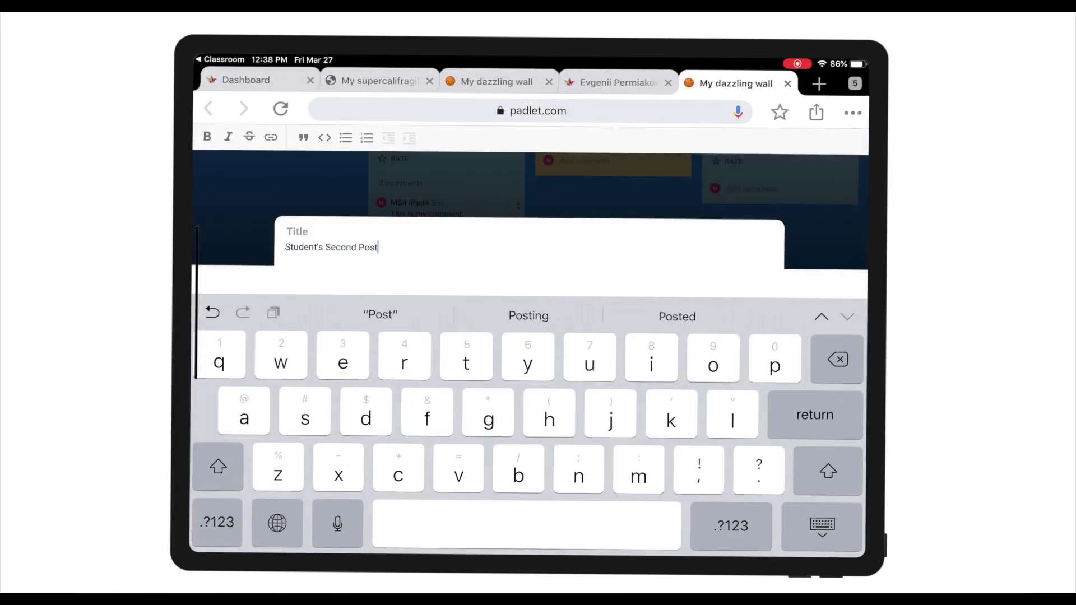
pyautogui.click(822, 527)
pyautogui.click(760, 541)
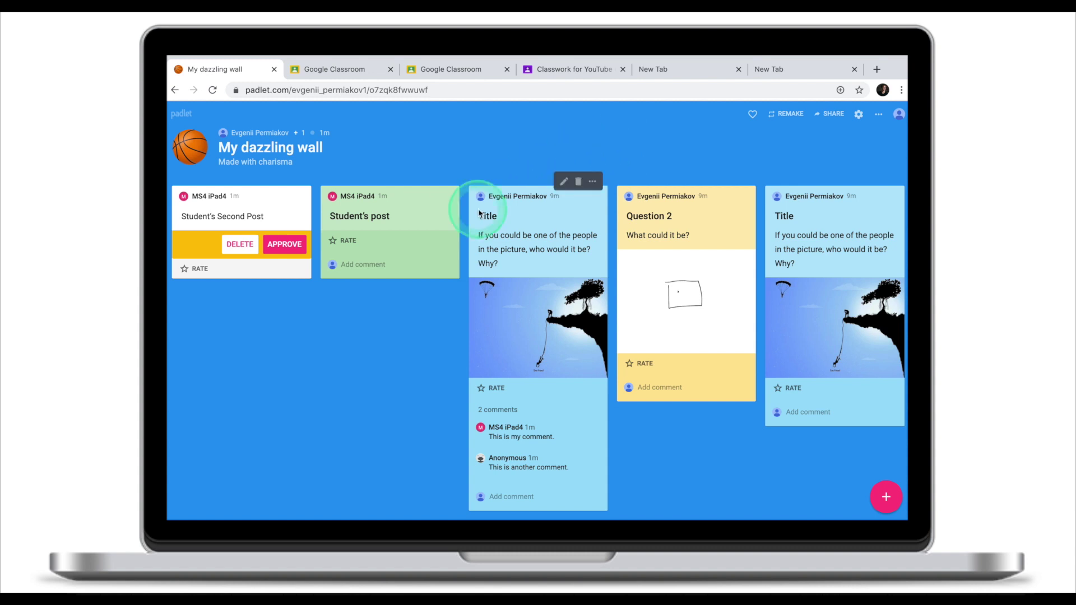
# Step: Approve the pending 'Student's Second Post' card so it shows as a regular post
pyautogui.click(286, 247)
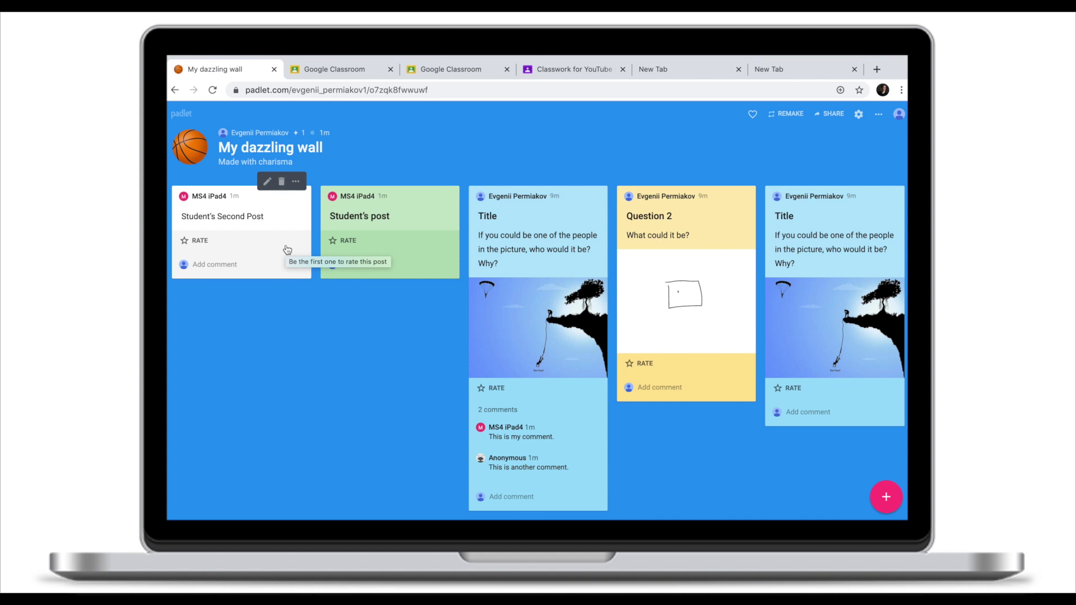
pyautogui.click(281, 320)
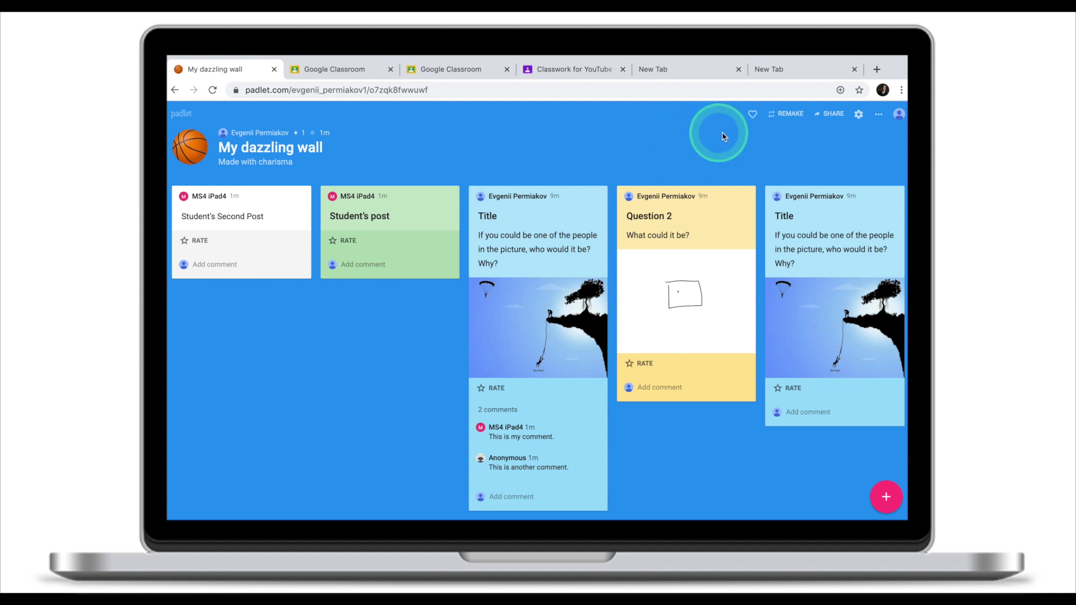
# Step: Remake My dazzling wall with Copy posts ticked to create 'Remake of My dazzling wall'
pyautogui.click(792, 115)
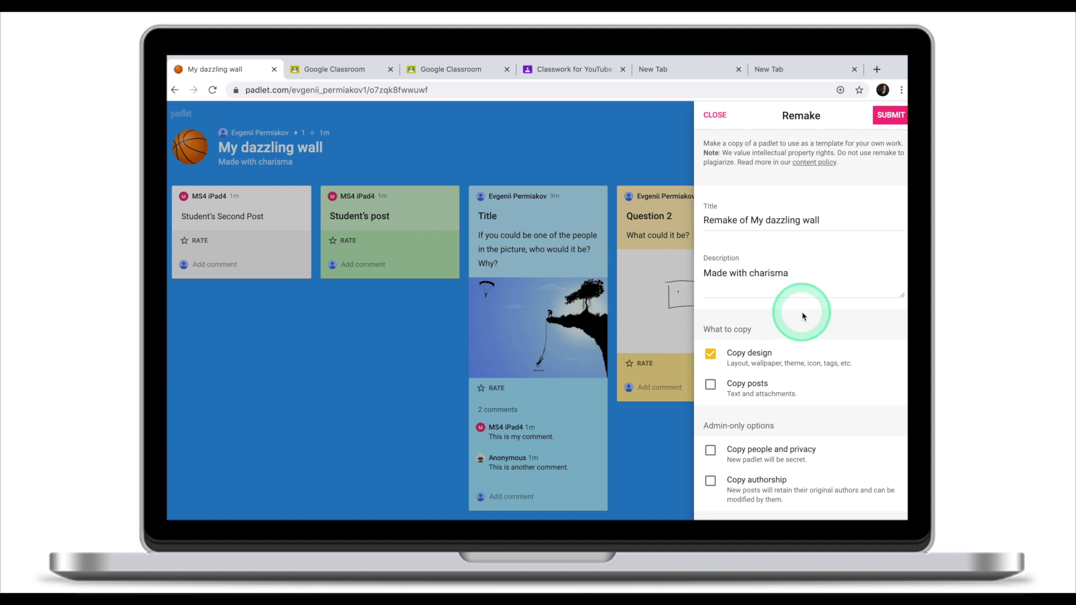
pyautogui.scroll(-2, 802, 317)
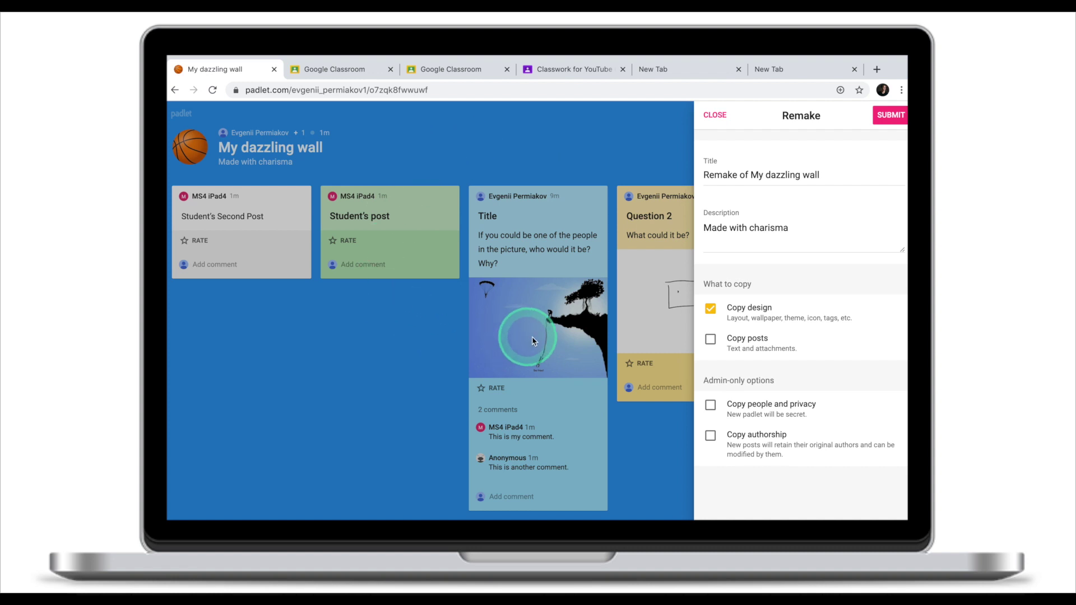
pyautogui.click(732, 344)
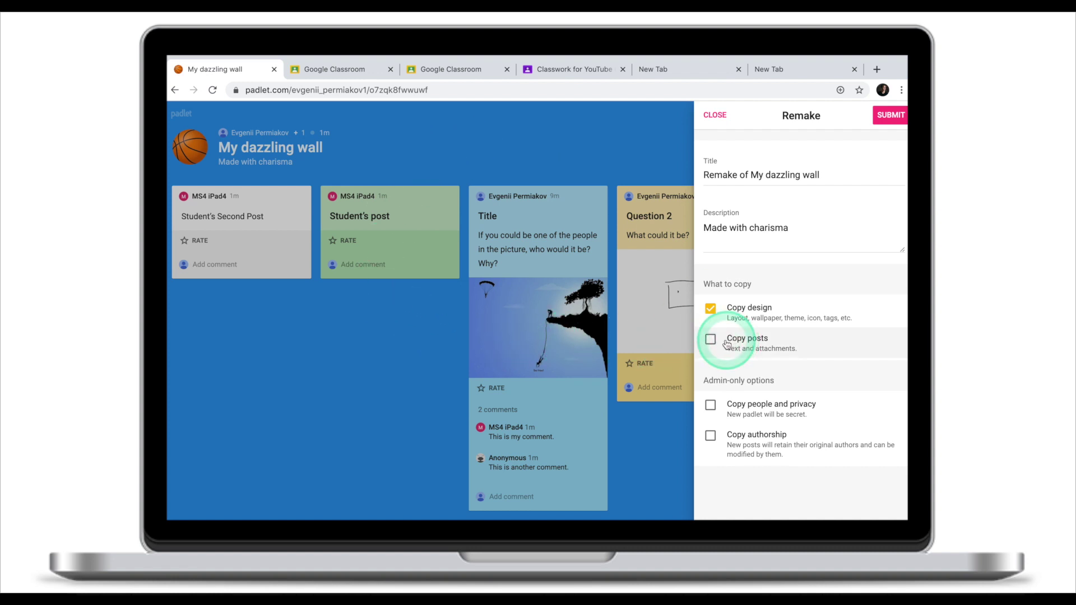
pyautogui.click(894, 116)
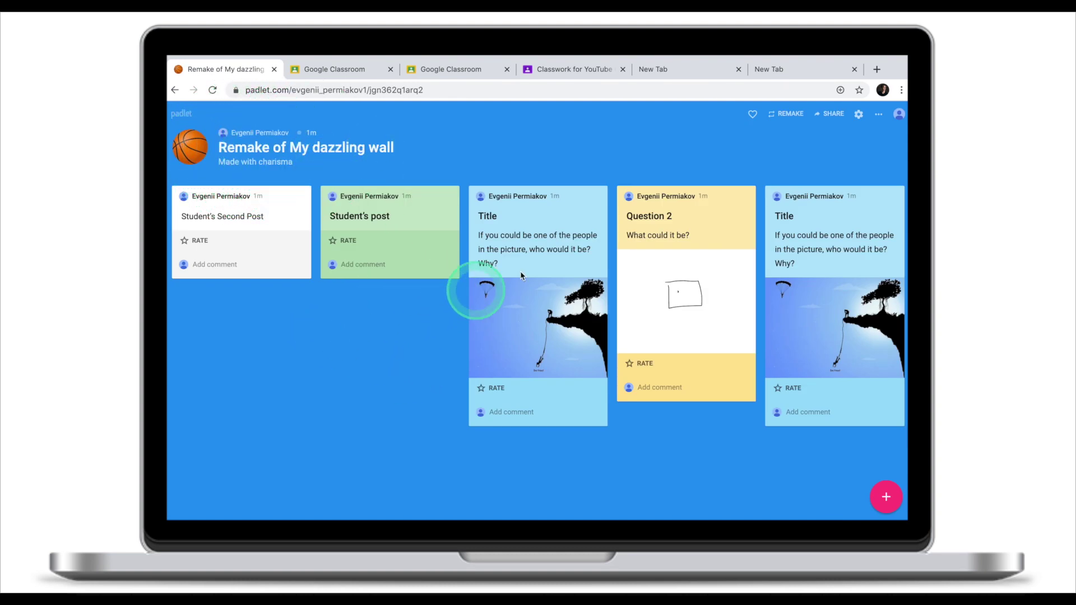
pyautogui.moveTo(800, 228)
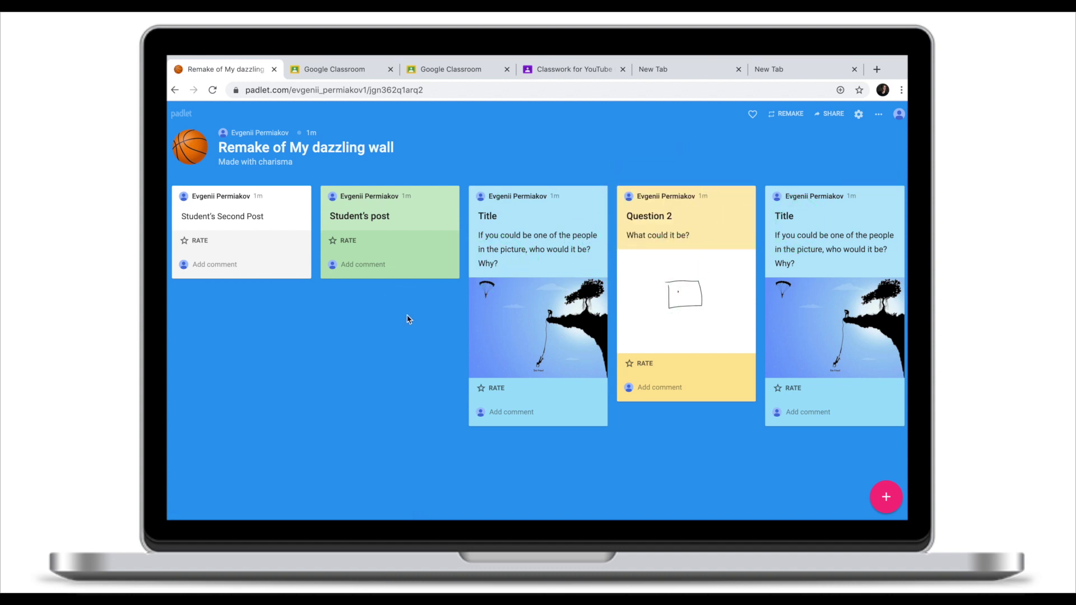
pyautogui.moveTo(371, 268)
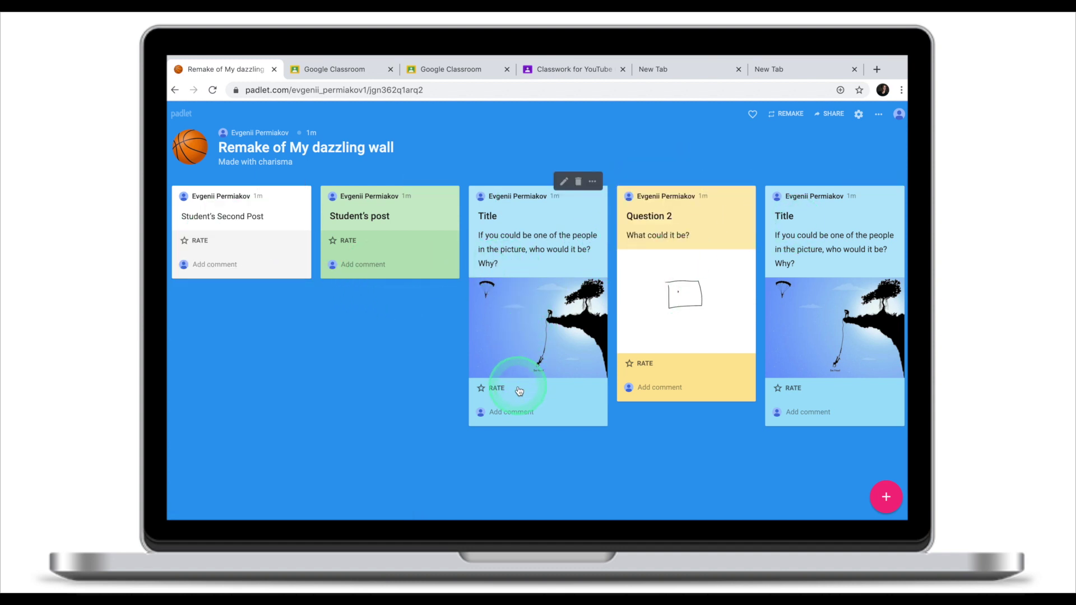
pyautogui.moveTo(628, 393)
pyautogui.moveTo(812, 413)
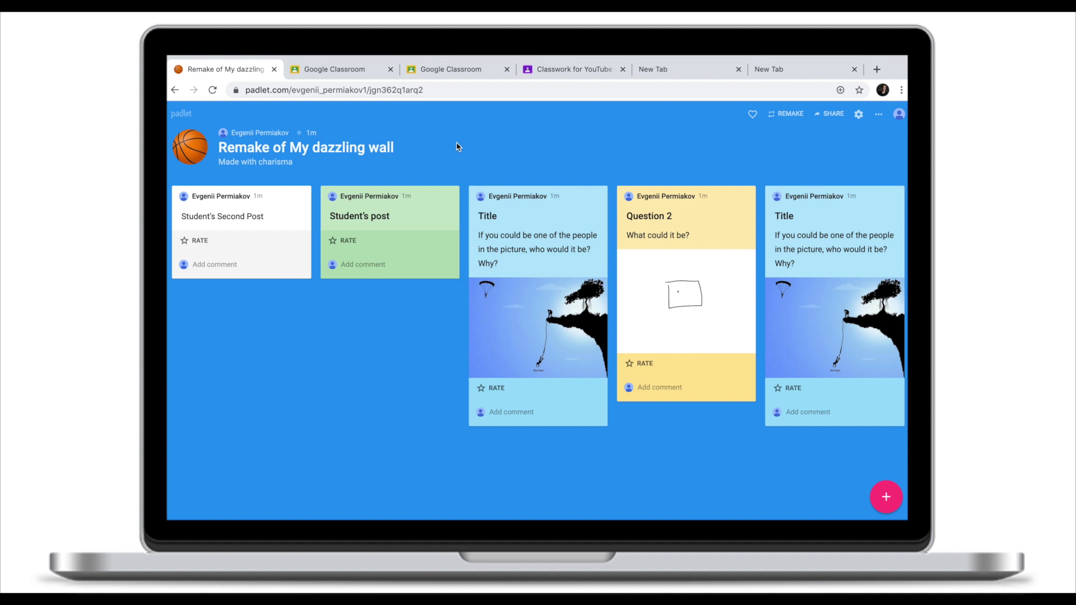
pyautogui.click(628, 147)
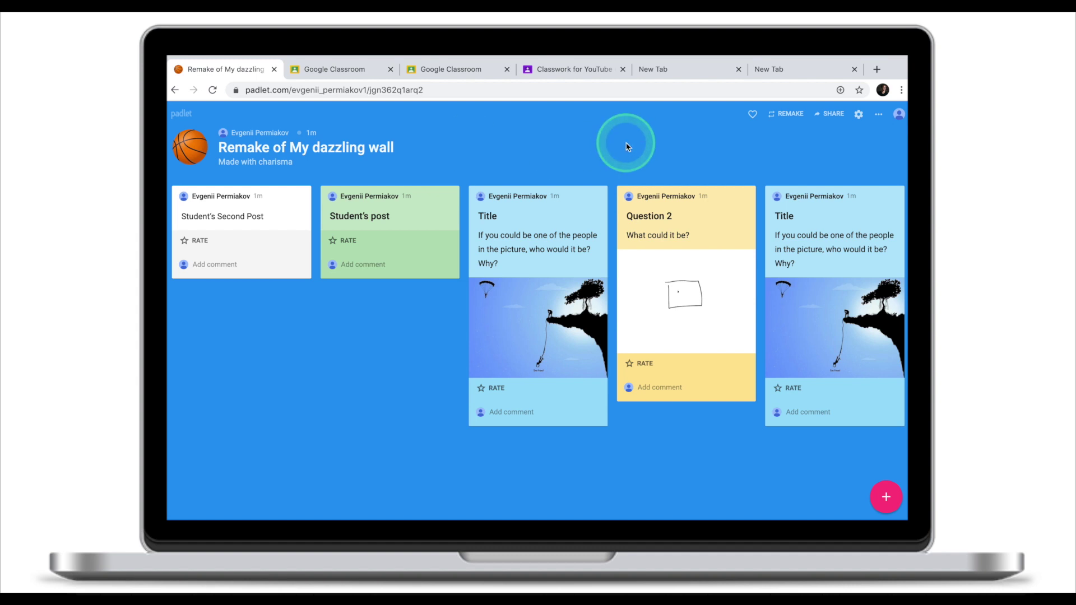
# Step: Add the co-teacher's account, found by username, as a member of the remade wall
pyautogui.click(832, 114)
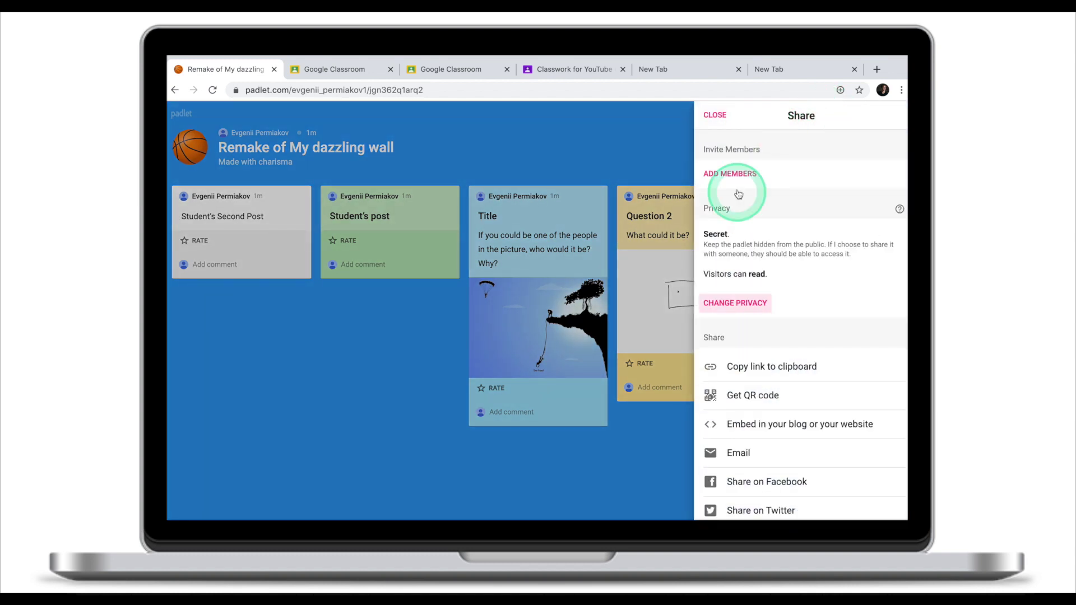
pyautogui.click(737, 177)
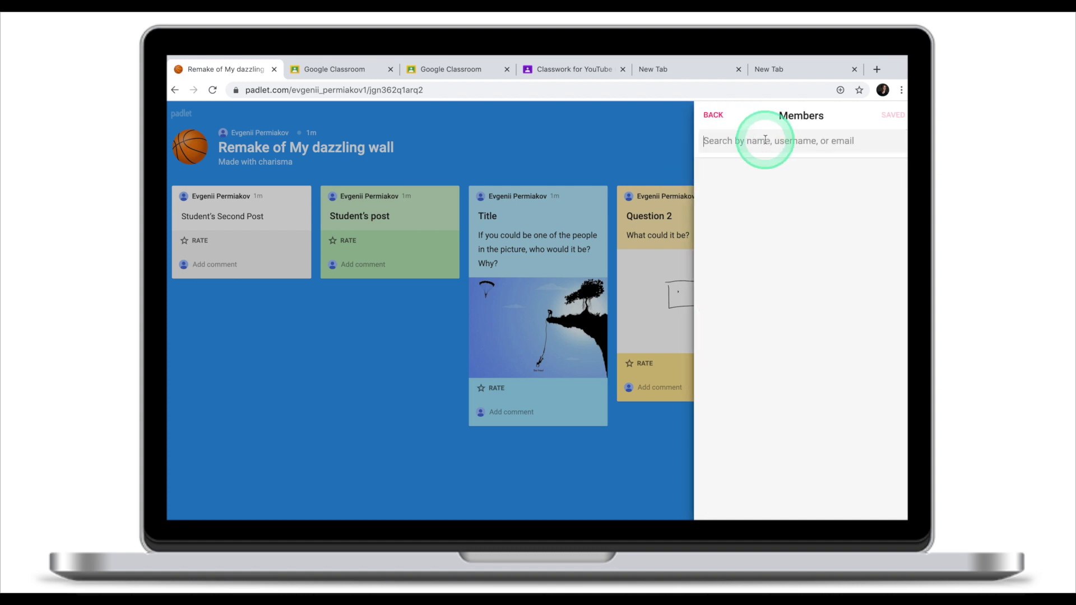
pyautogui.write('ms416')
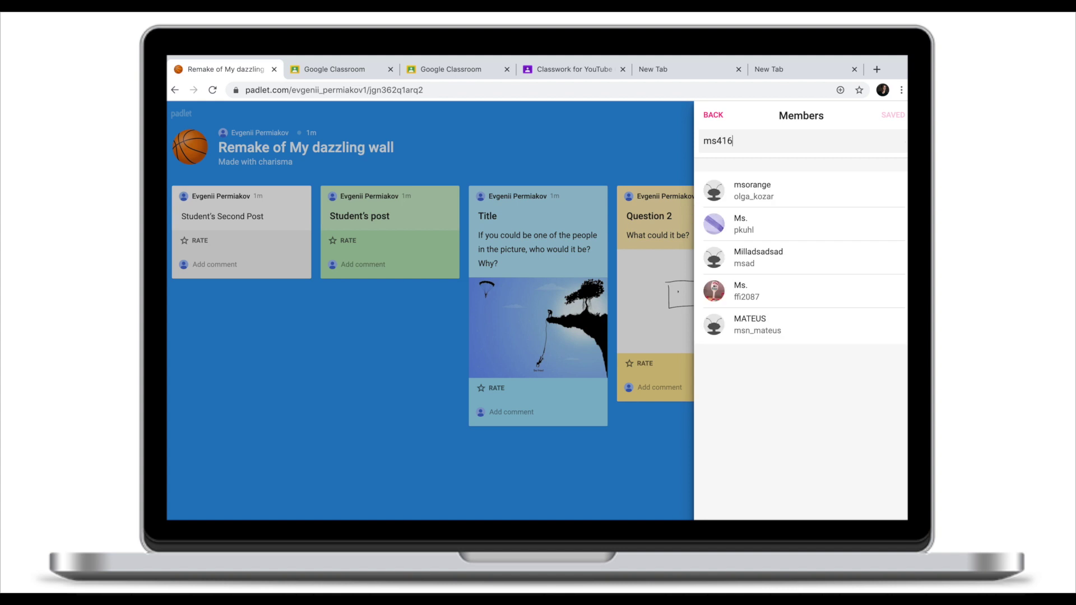
pyautogui.click(756, 258)
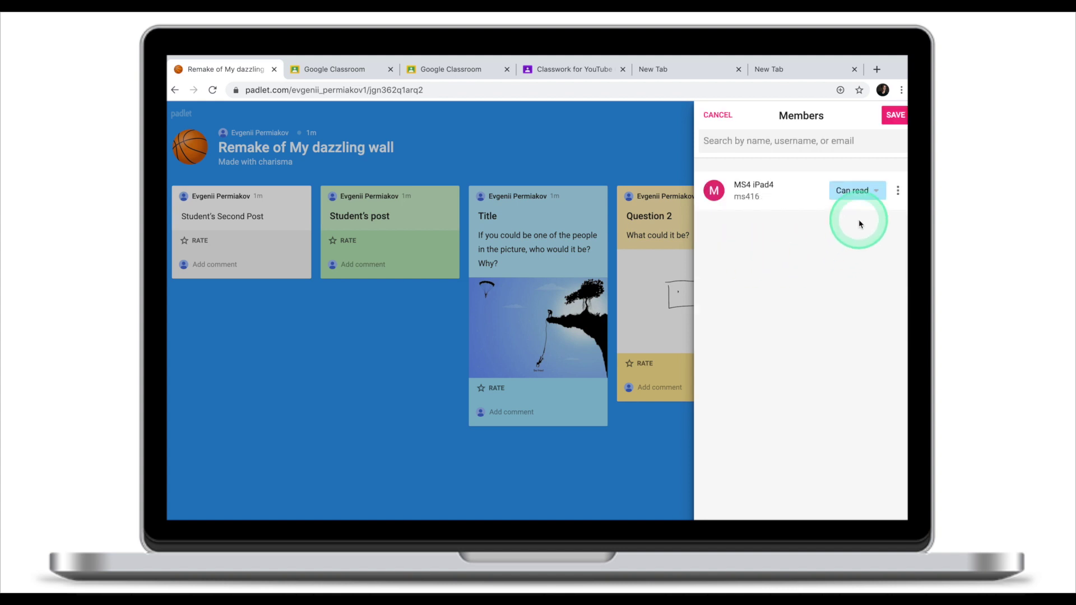
# Step: Give the new member Can administer rights, save, and close sharing
pyautogui.click(868, 197)
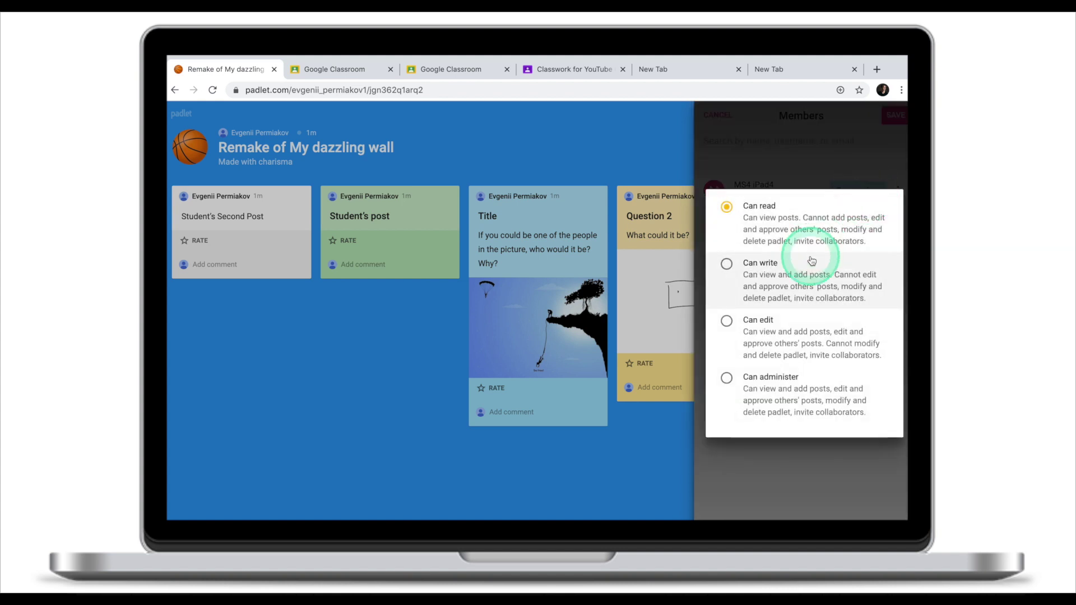
pyautogui.click(791, 229)
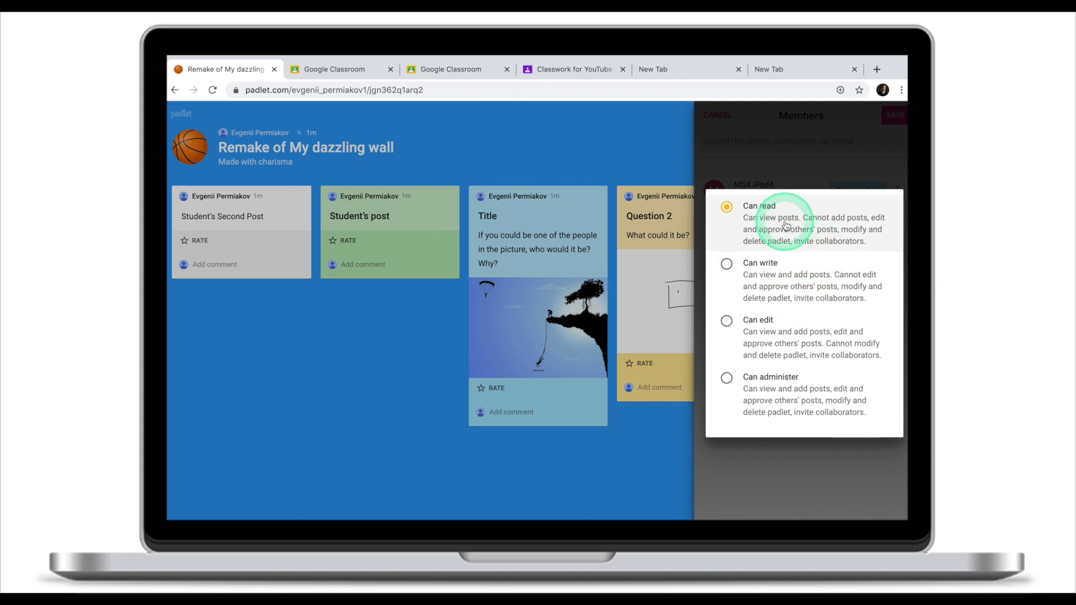
pyautogui.click(771, 386)
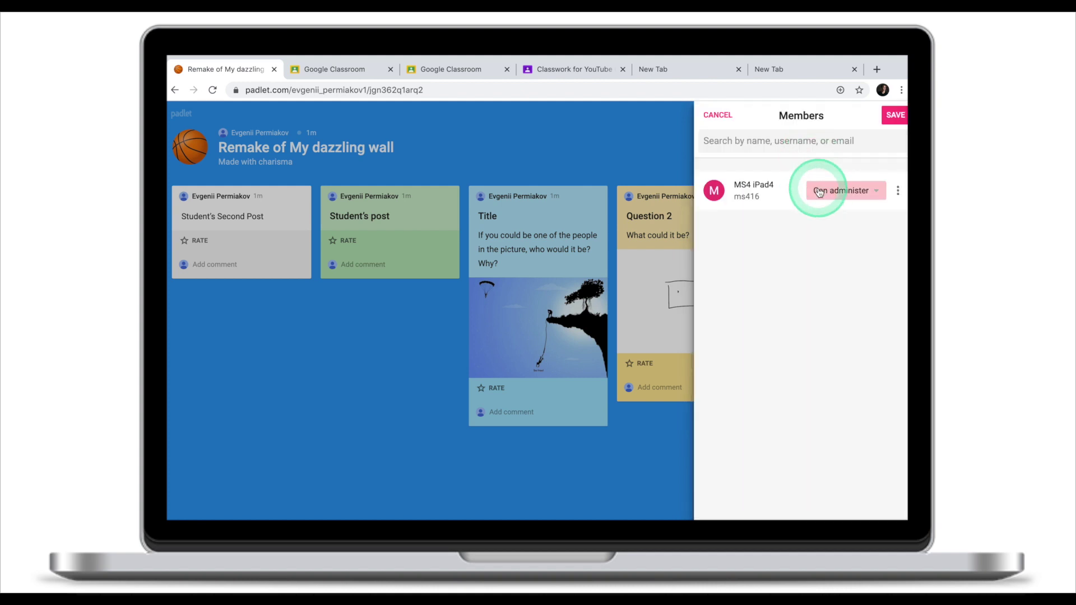
pyautogui.click(894, 116)
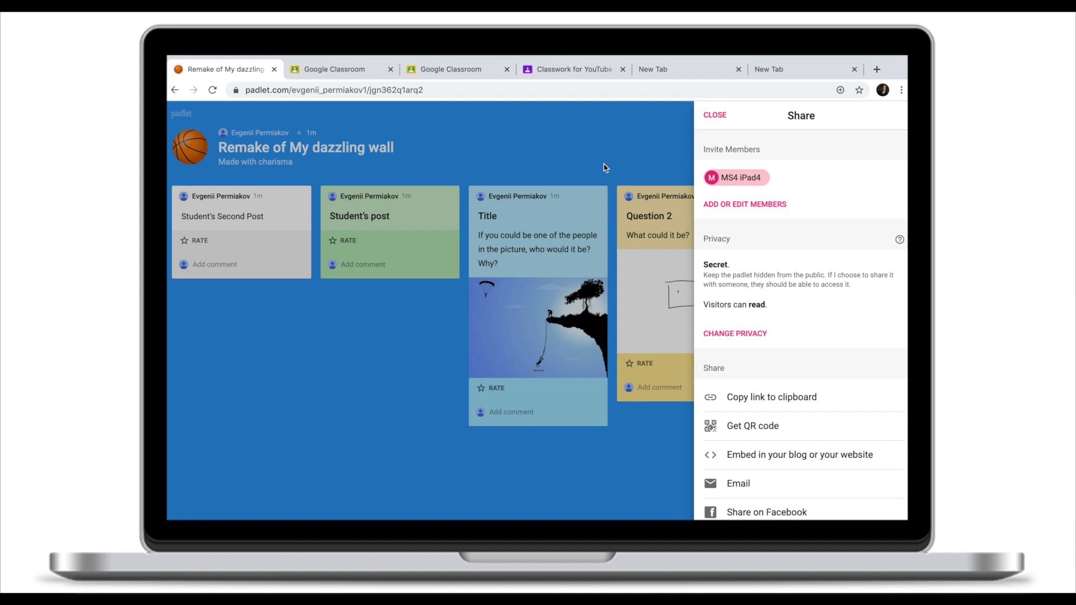
pyautogui.click(604, 166)
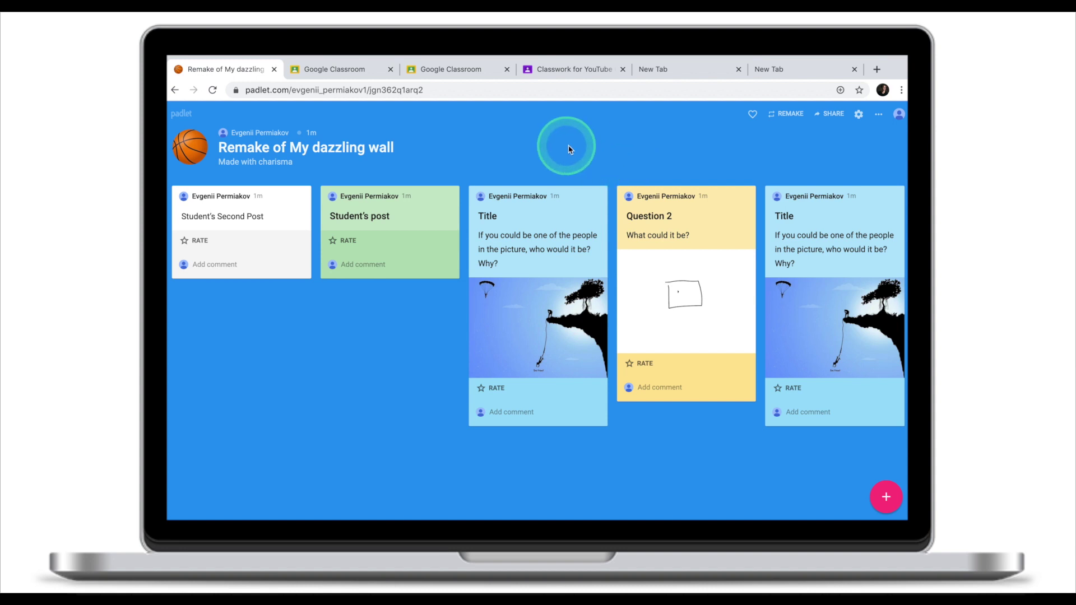